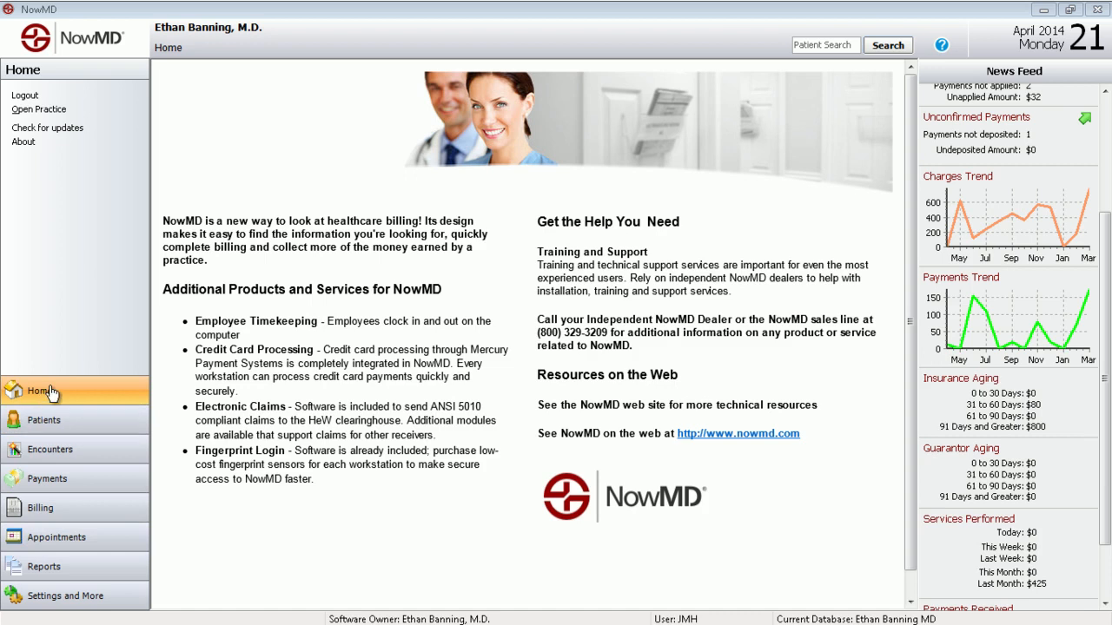
Review the News Feed from unbilled encounters through trends and aging to payments received
drag(1107, 265, 1106, 205)
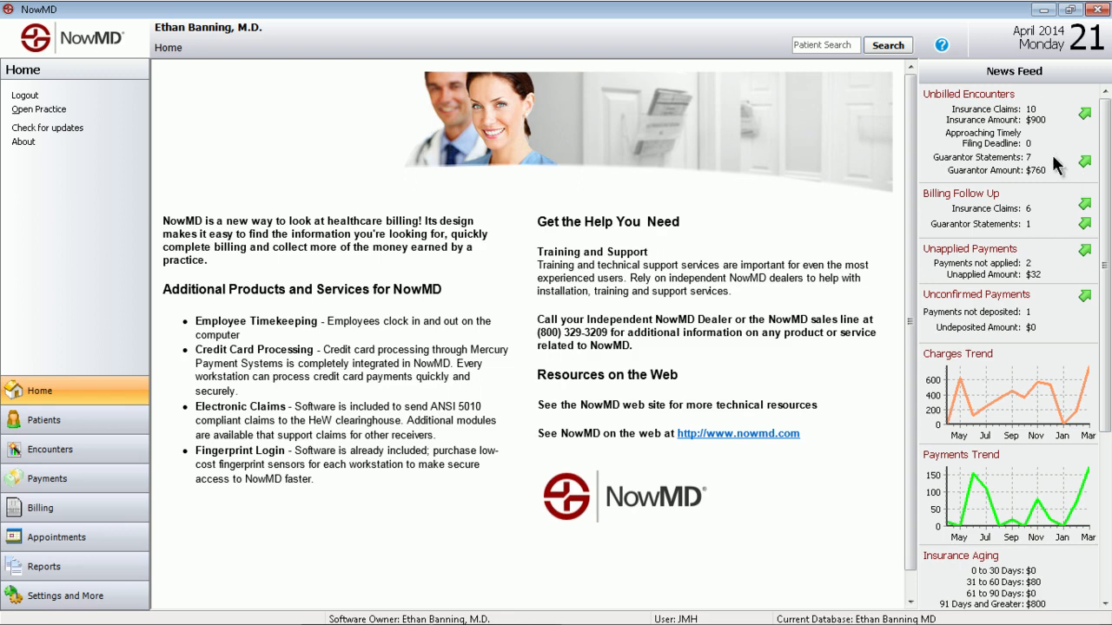
drag(1104, 179, 1103, 212)
scroll(1050, 246, down, 2)
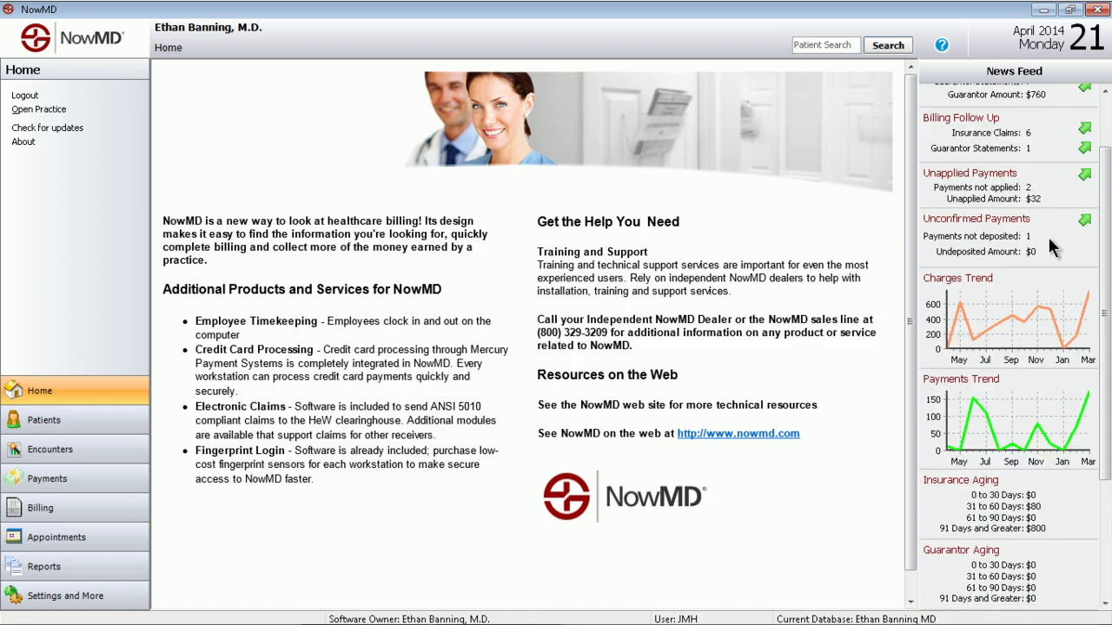
scroll(1050, 246, down, 4)
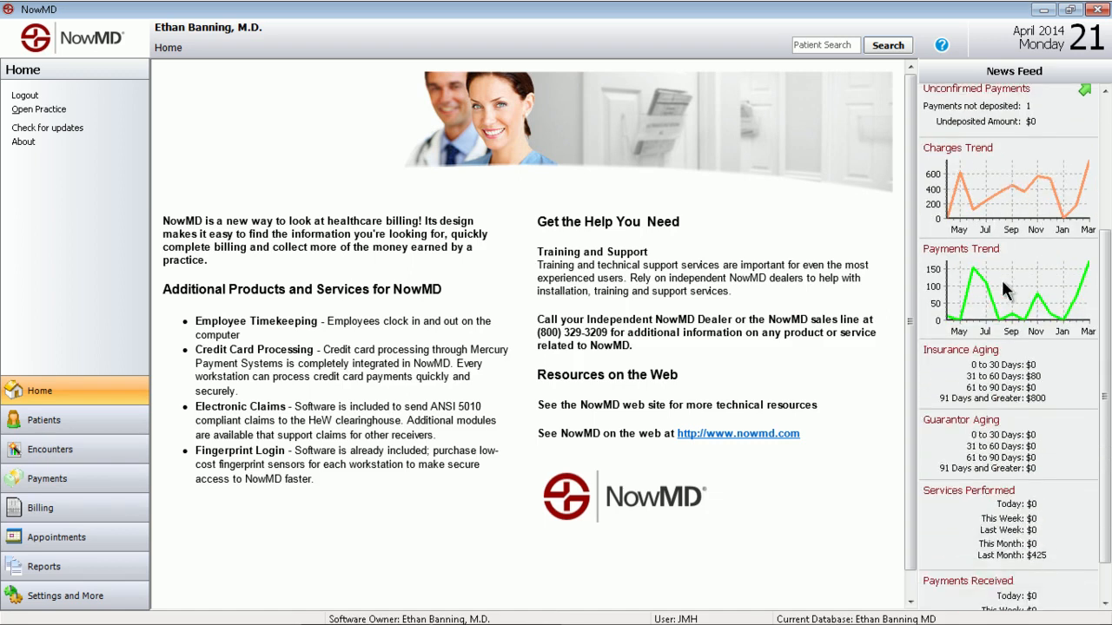
drag(1105, 358, 1106, 401)
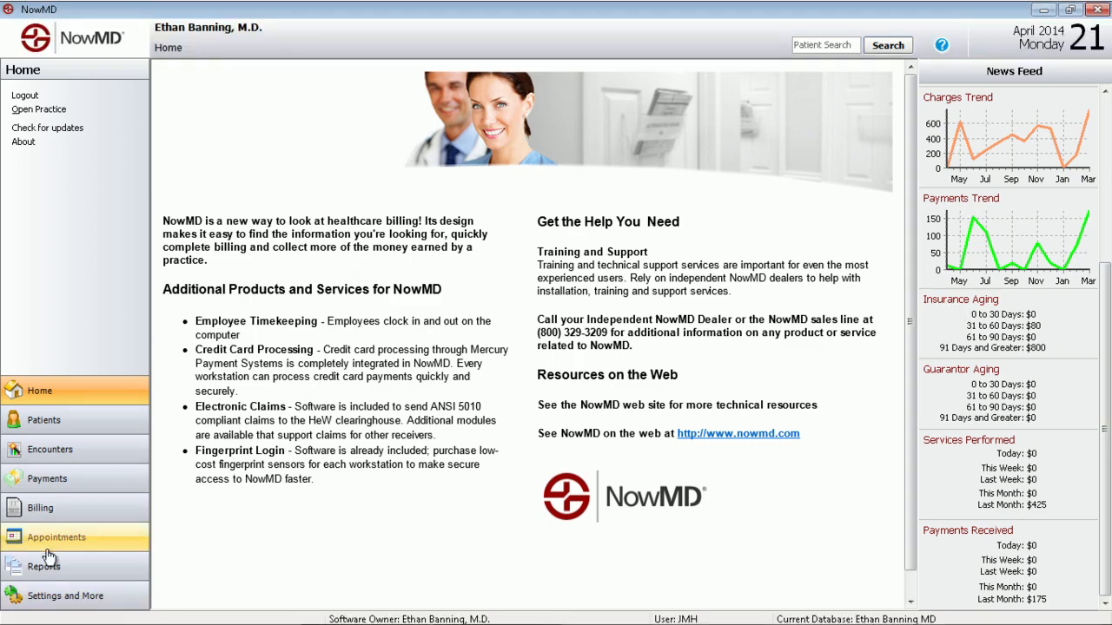
Select the ninth patient in the patient list and show that patient's overview
click(41, 425)
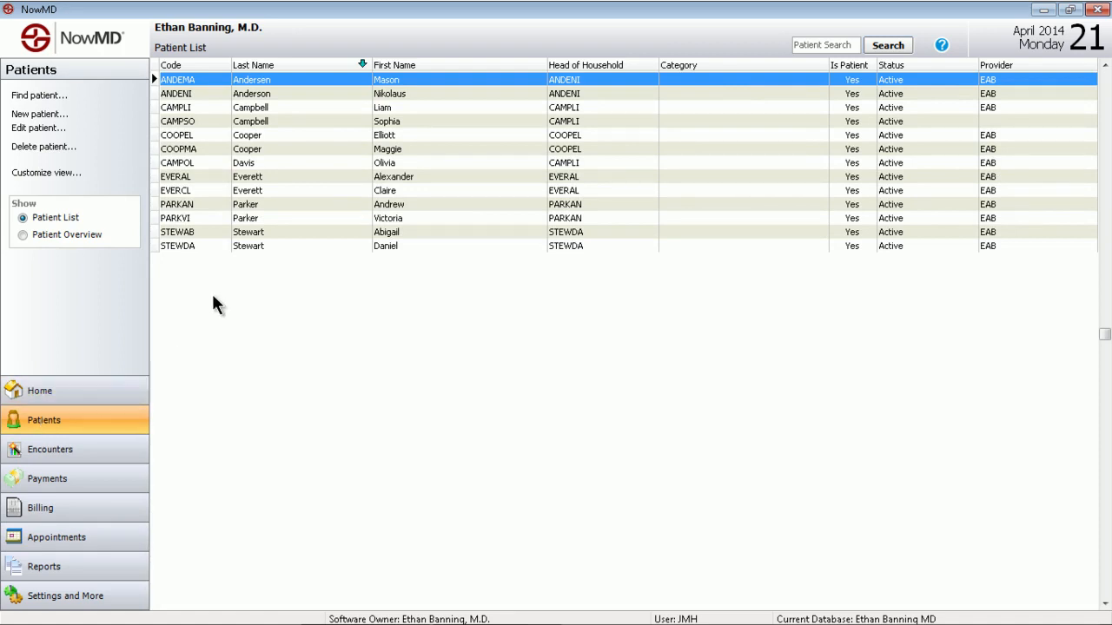
click(282, 191)
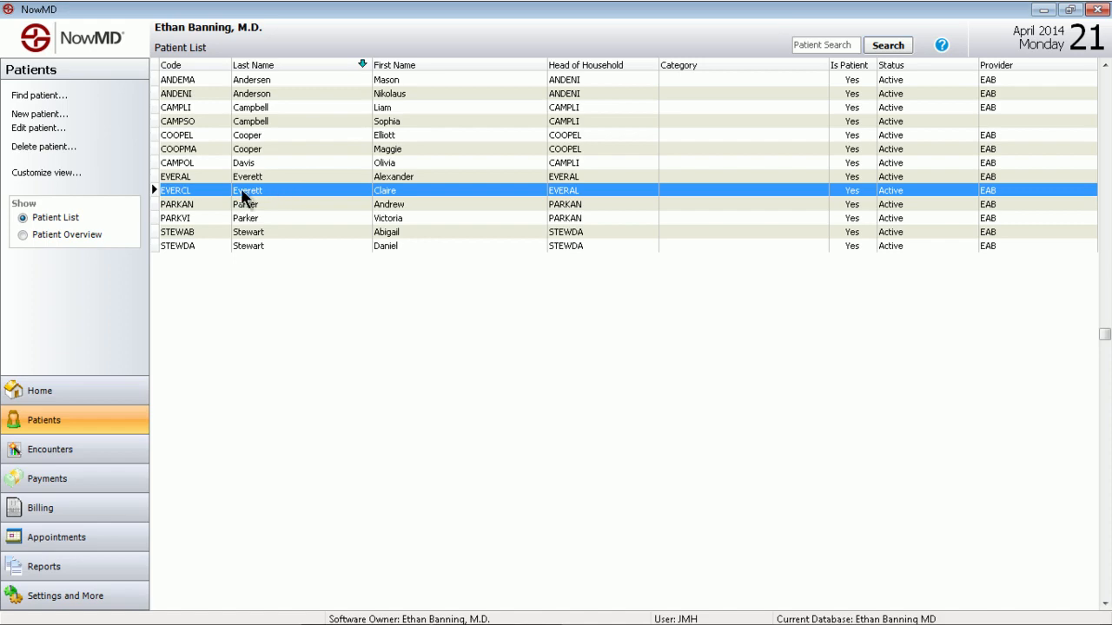
click(23, 234)
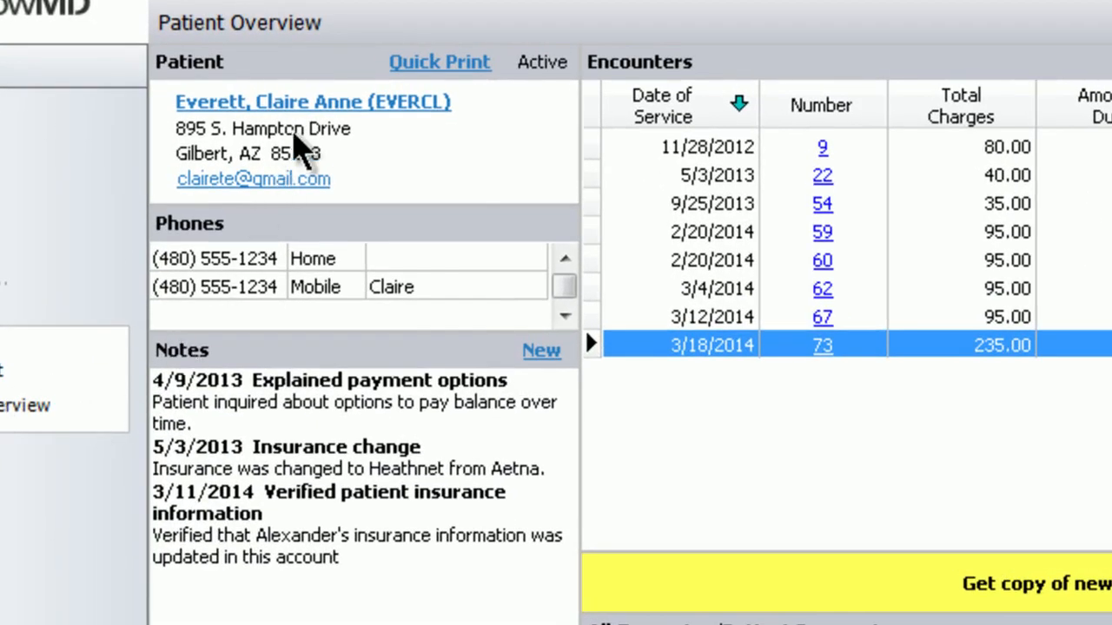
Open the patient's entry, review the personal, account and insurance policy details, and close it without saving
click(343, 113)
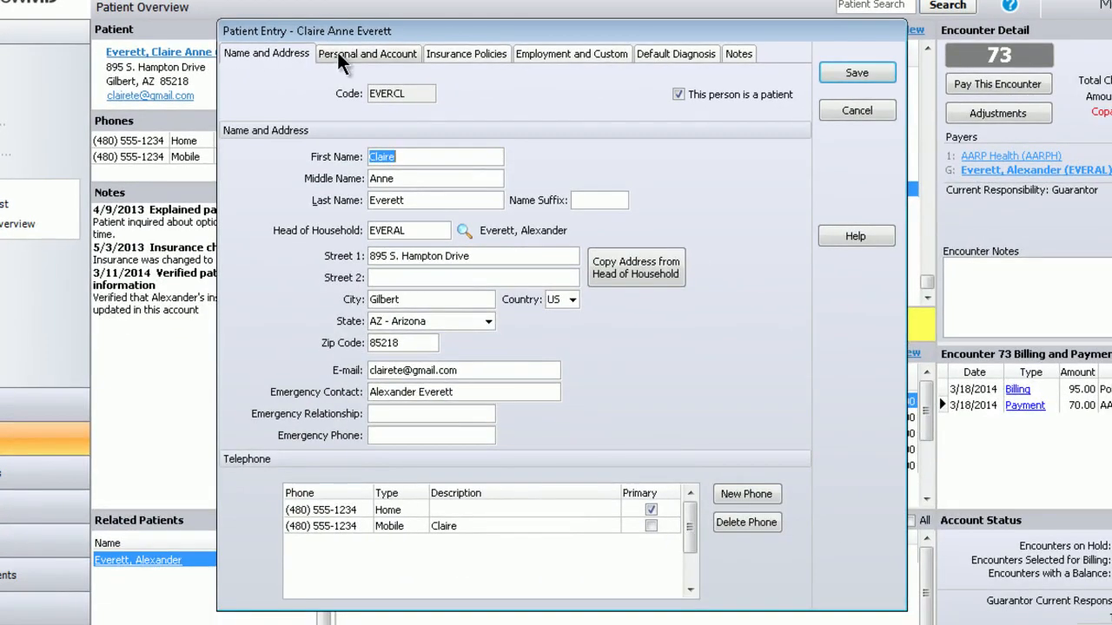
click(337, 52)
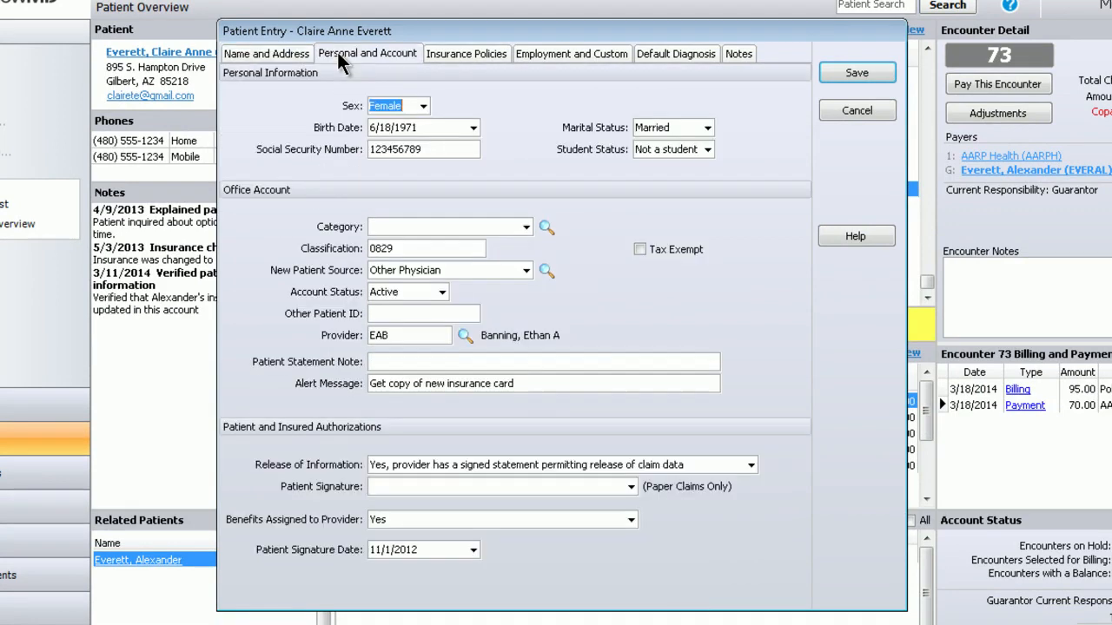
click(474, 55)
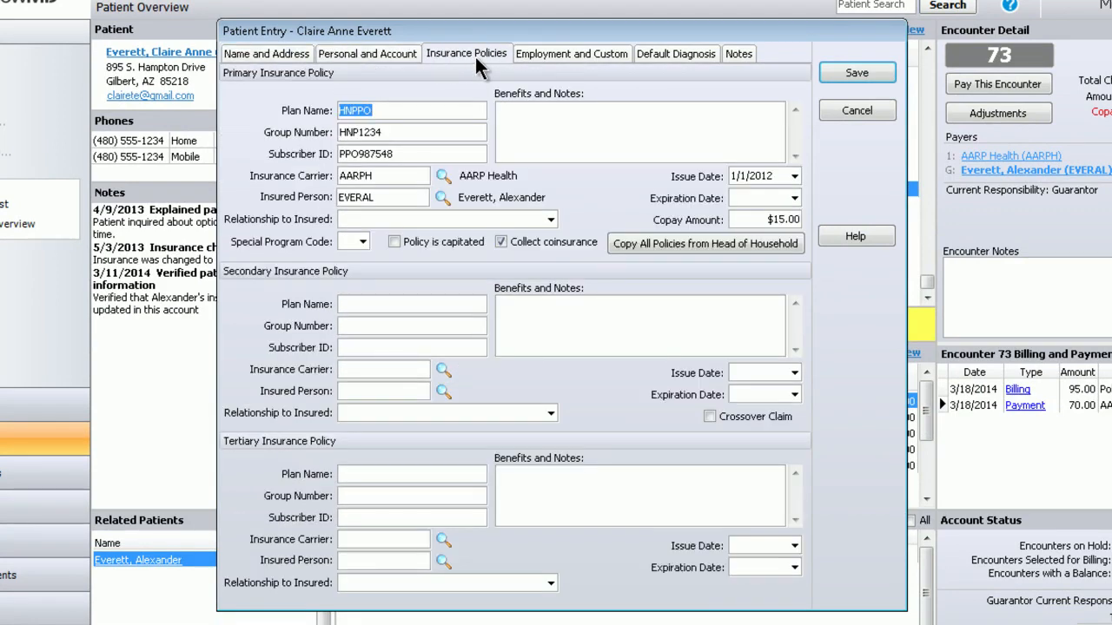
click(855, 110)
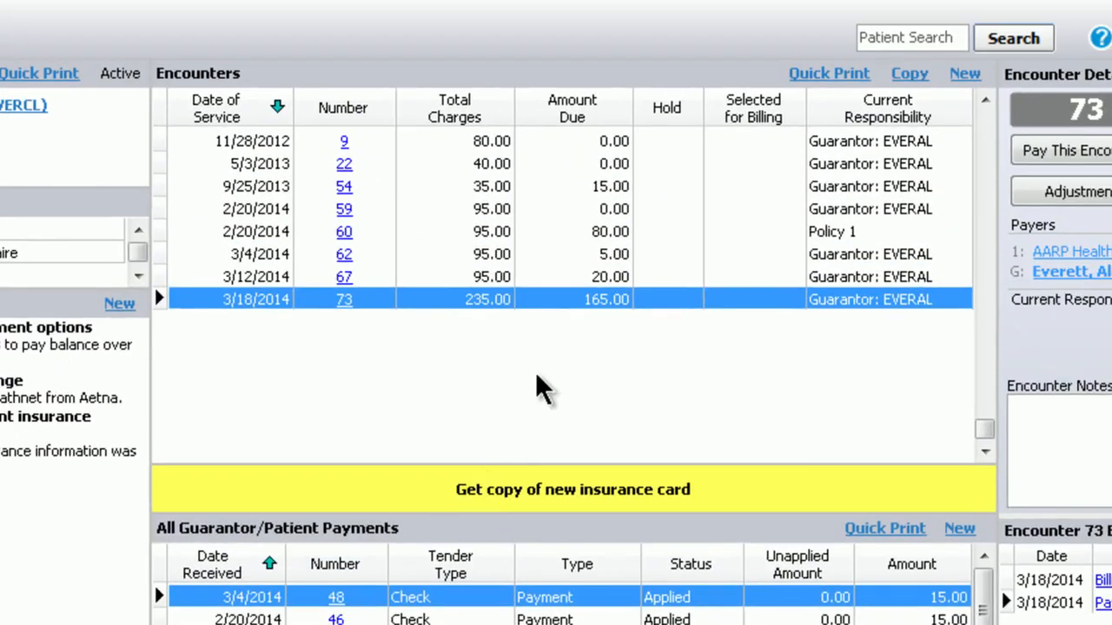
Open the patient's 3/12/2014 encounter to examine its diagnosis and services, and close it
click(587, 277)
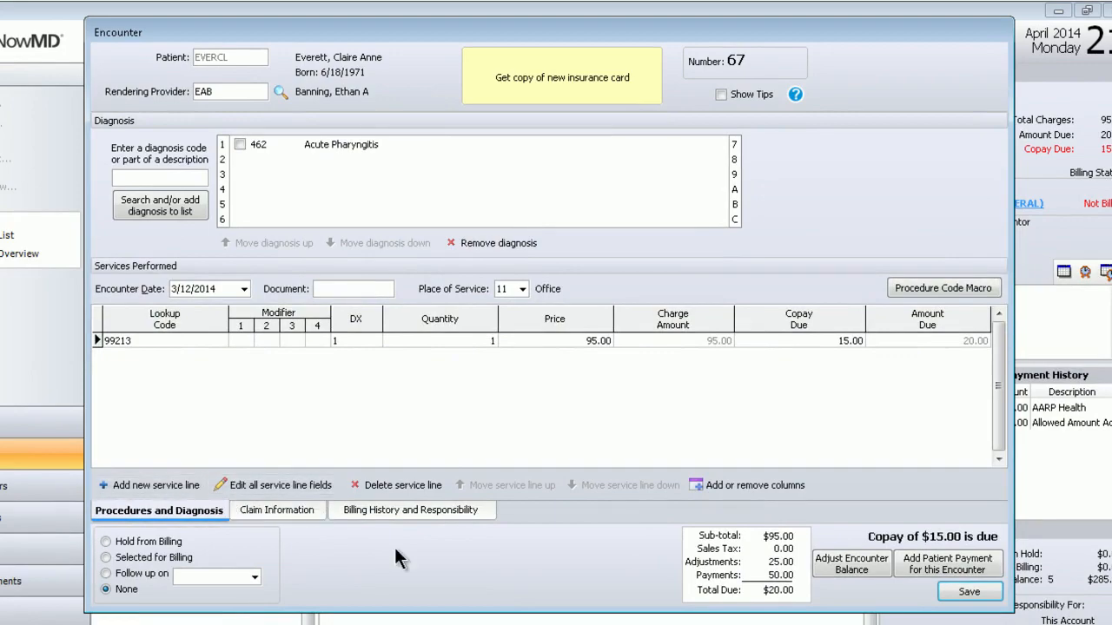
click(984, 595)
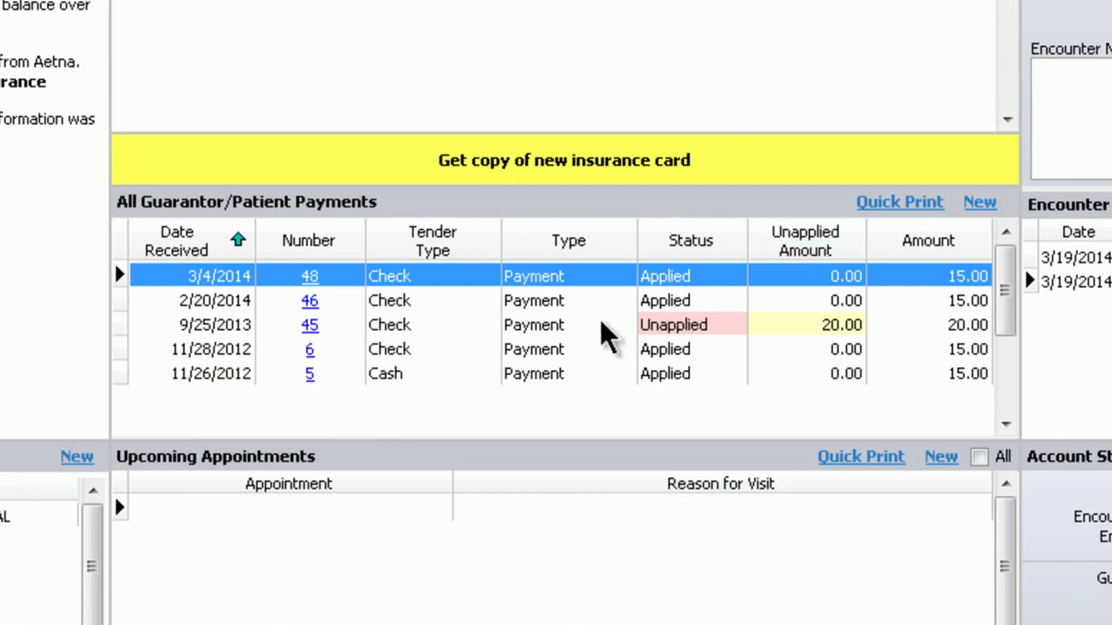
Examine the 2/20/2014 and 9/25/2013 guarantor payments and show all of the patient's appointments
click(566, 300)
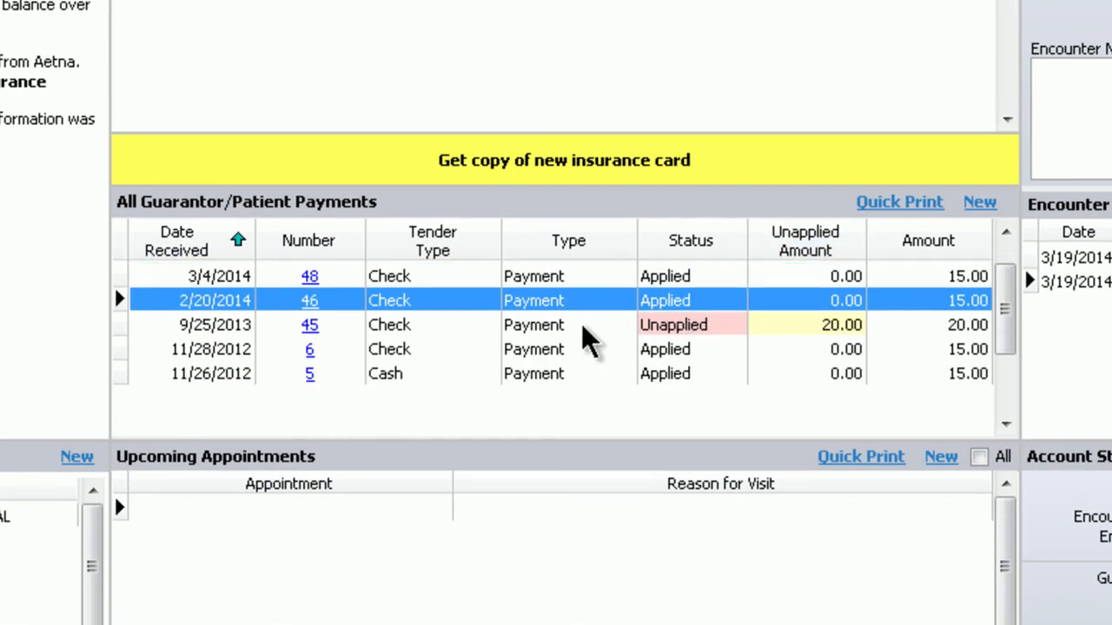
click(582, 327)
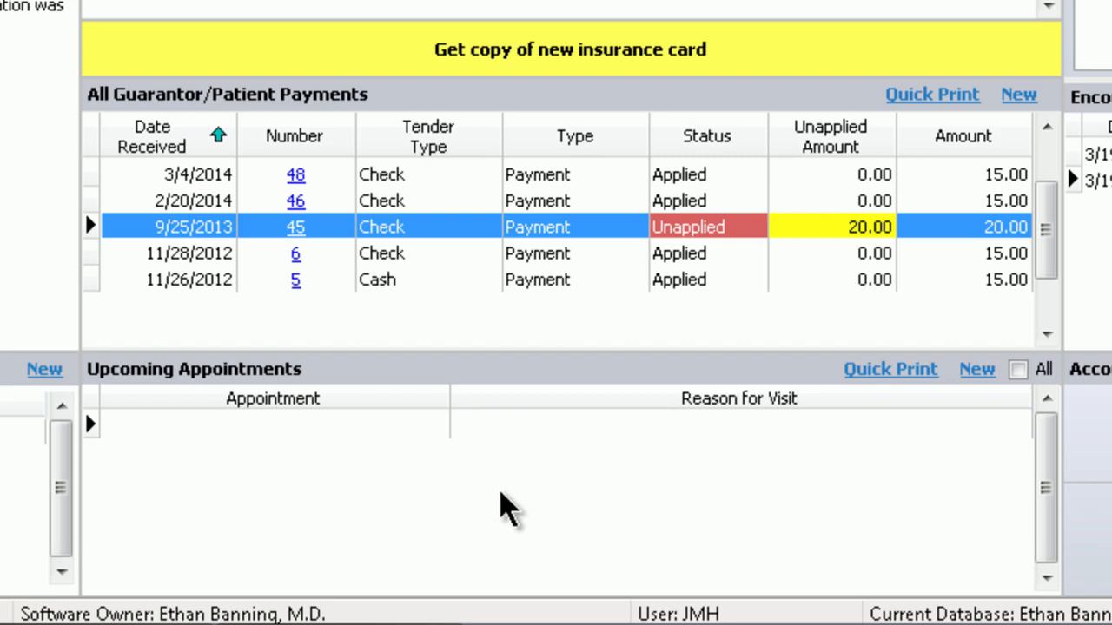
click(1018, 371)
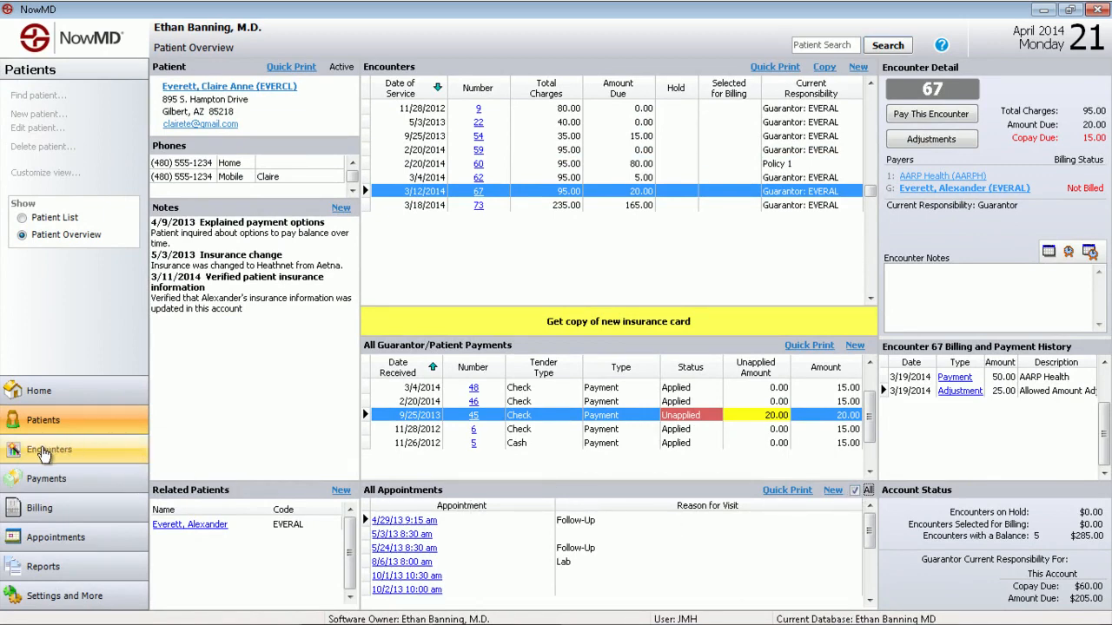
Review the list of all encounters, selecting its first entry, and view the list of all payments
click(43, 452)
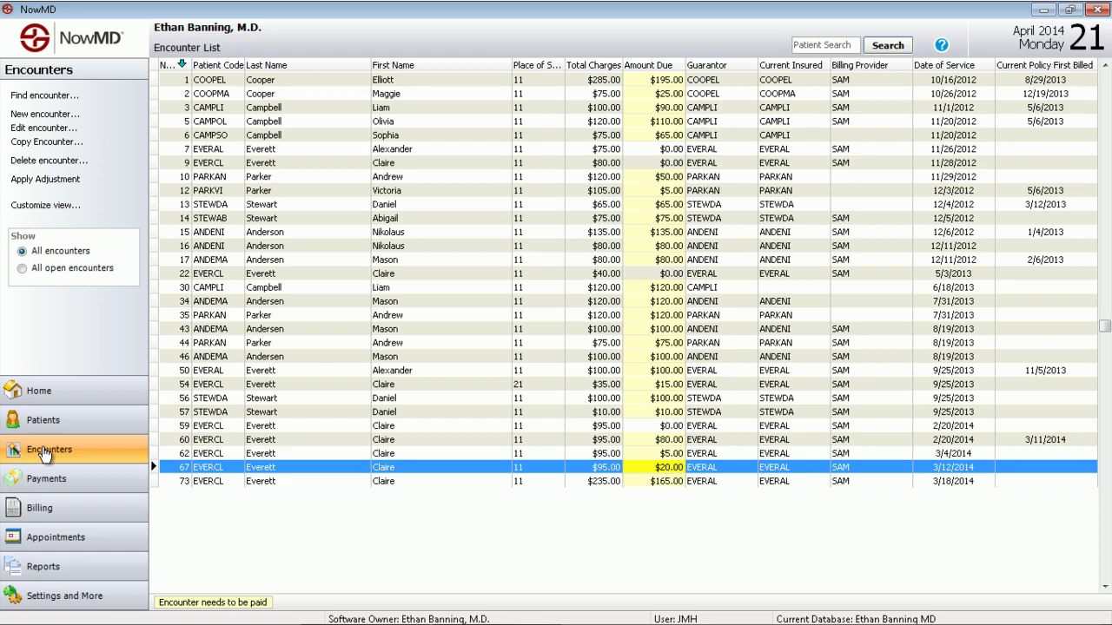
click(310, 79)
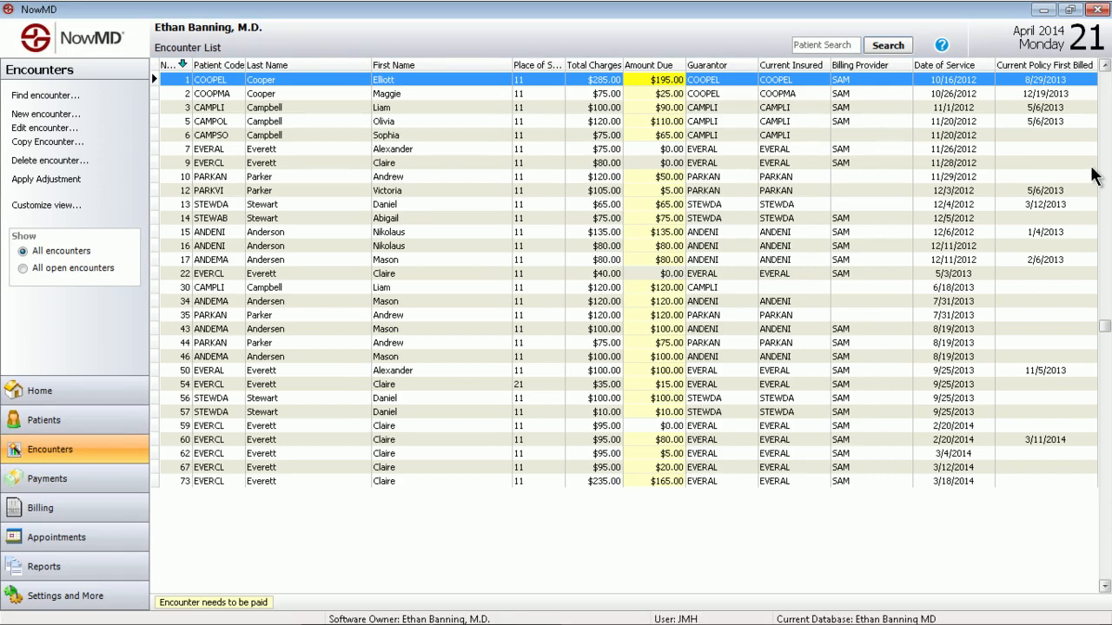
click(61, 485)
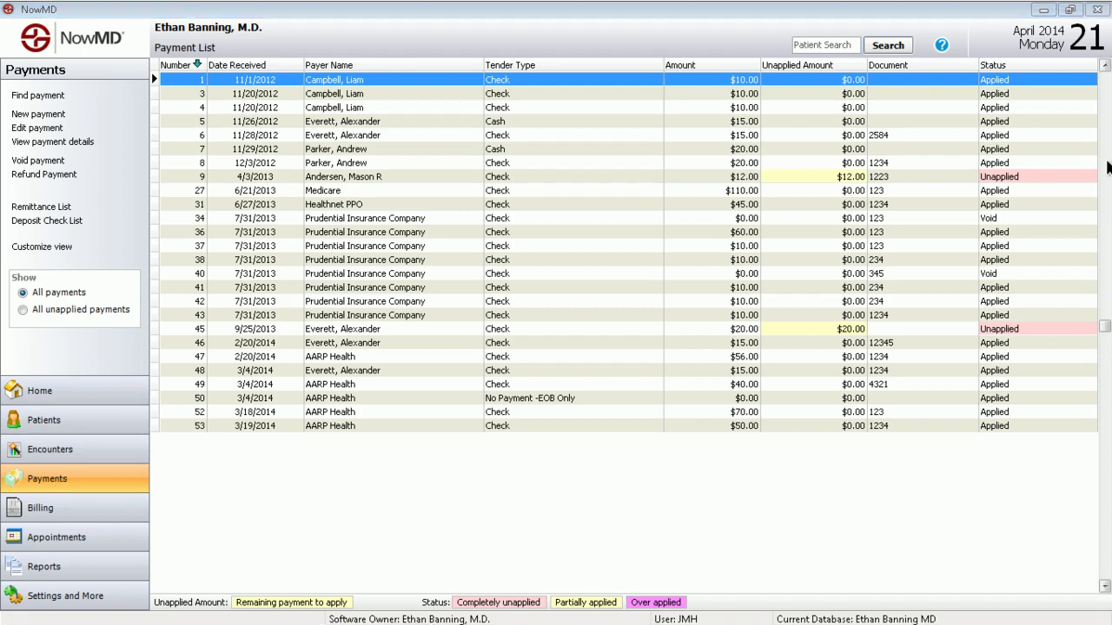
Open the billing overview and examine the encounters billed 0 to 29, 30 to 59, and 60 or more days ago
click(76, 512)
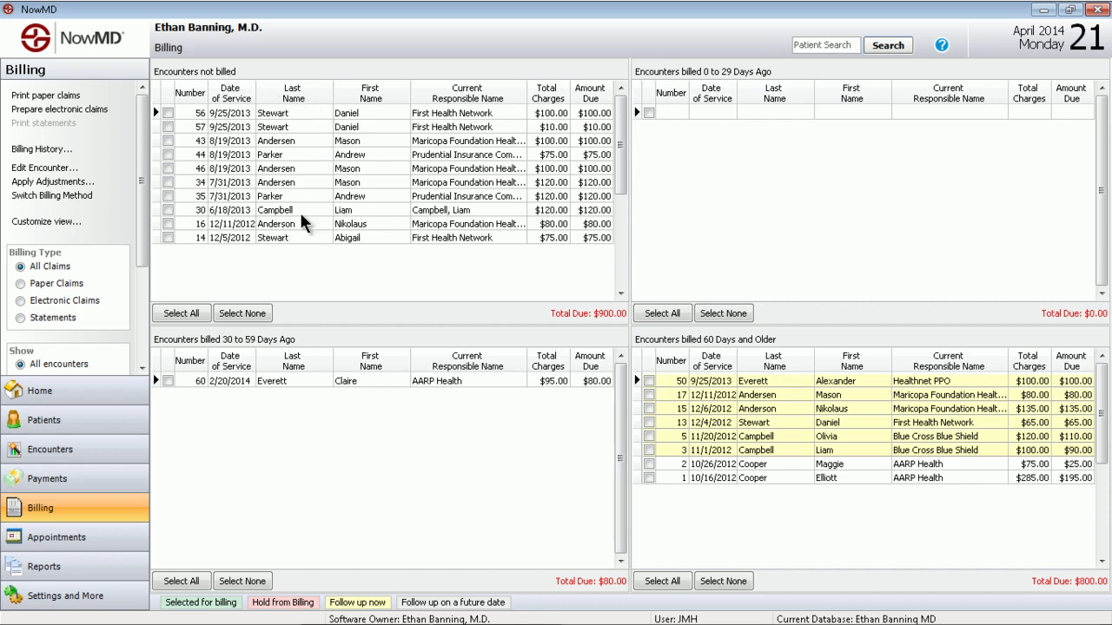
click(760, 148)
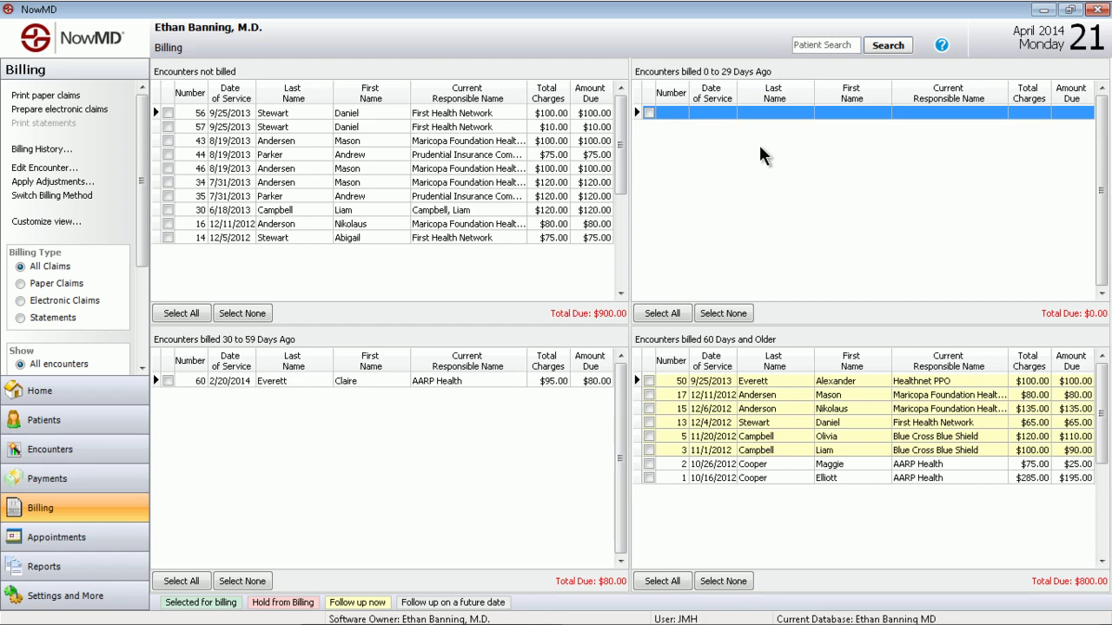
click(289, 483)
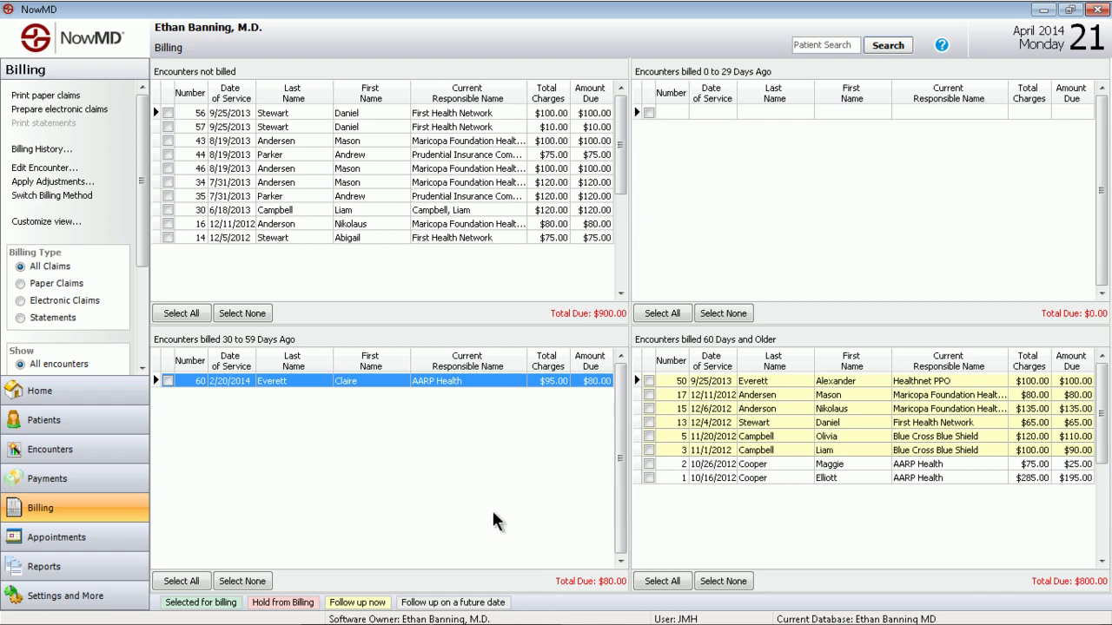
click(790, 516)
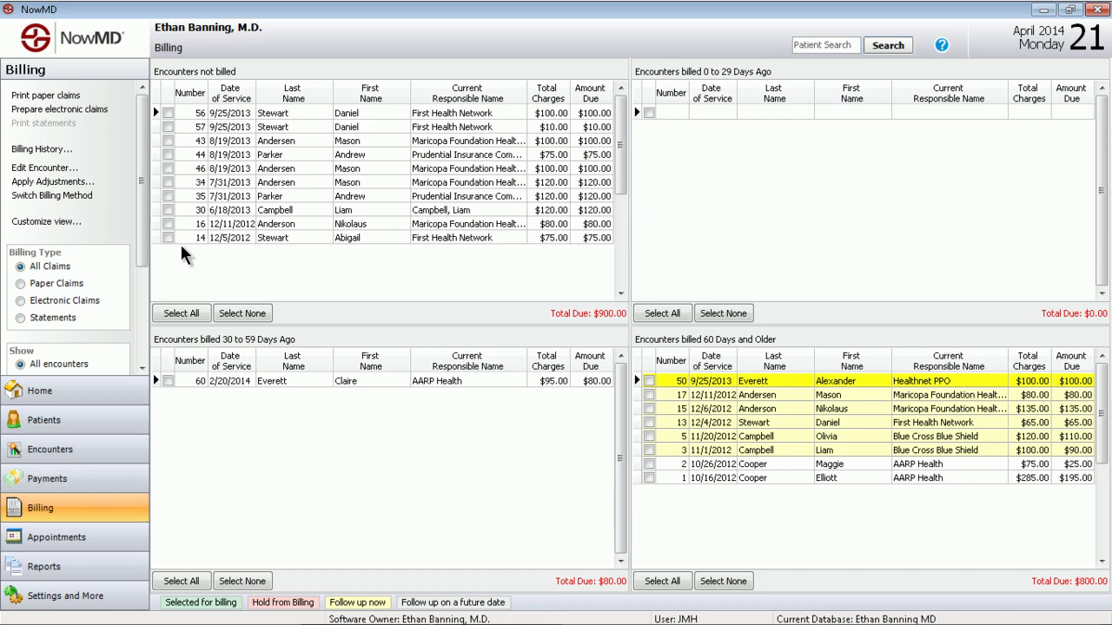
View the billing overview by paper claims, electronic claims and statements, and return to all claims
click(56, 287)
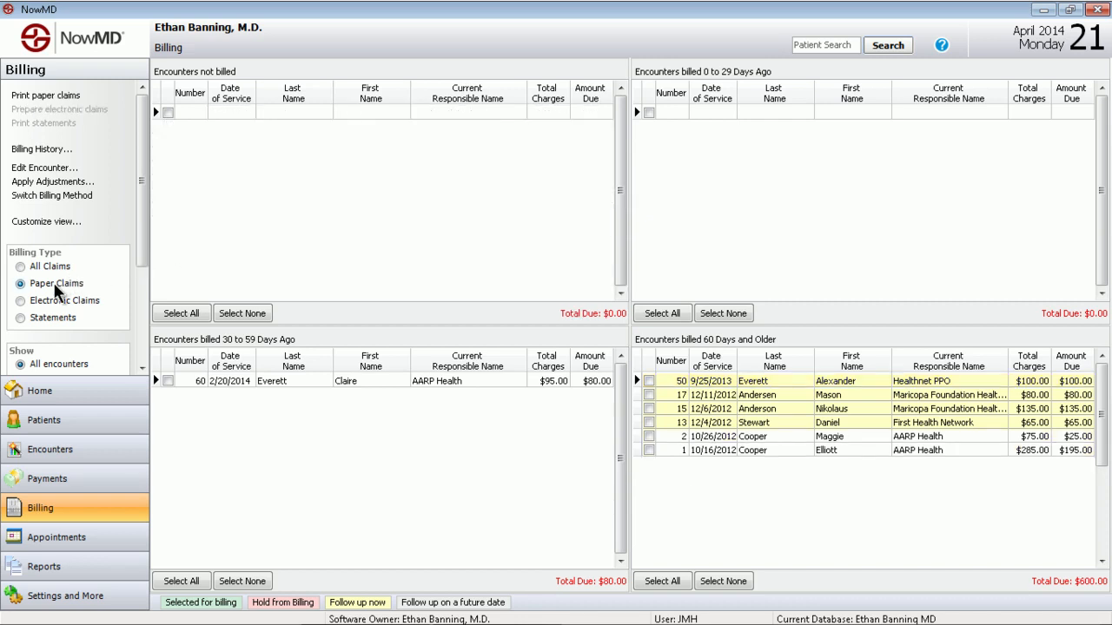
click(49, 299)
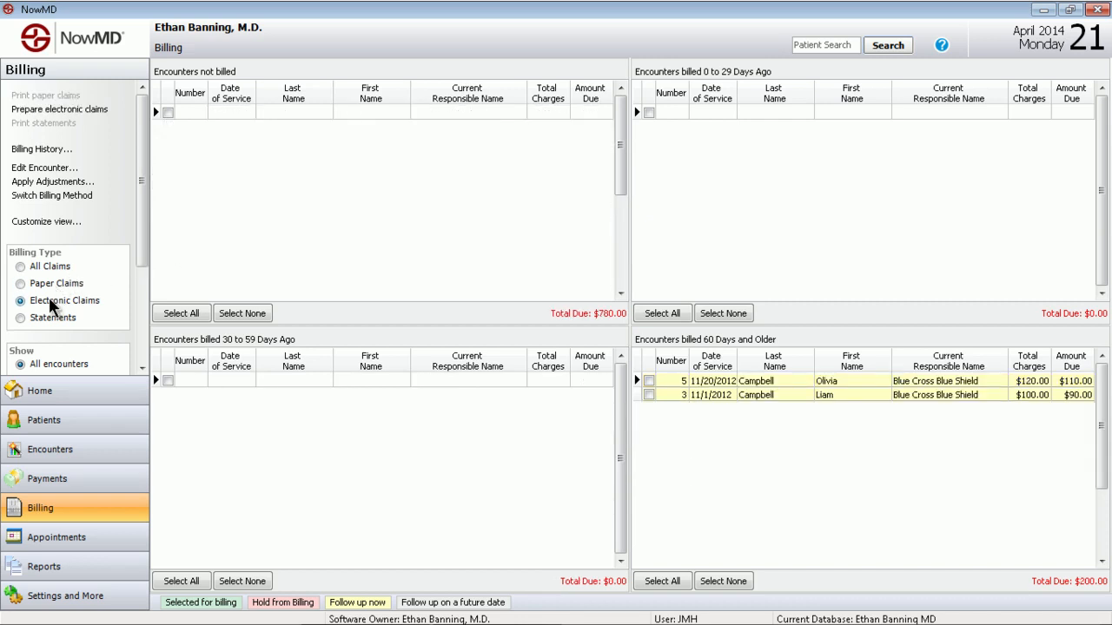
click(55, 318)
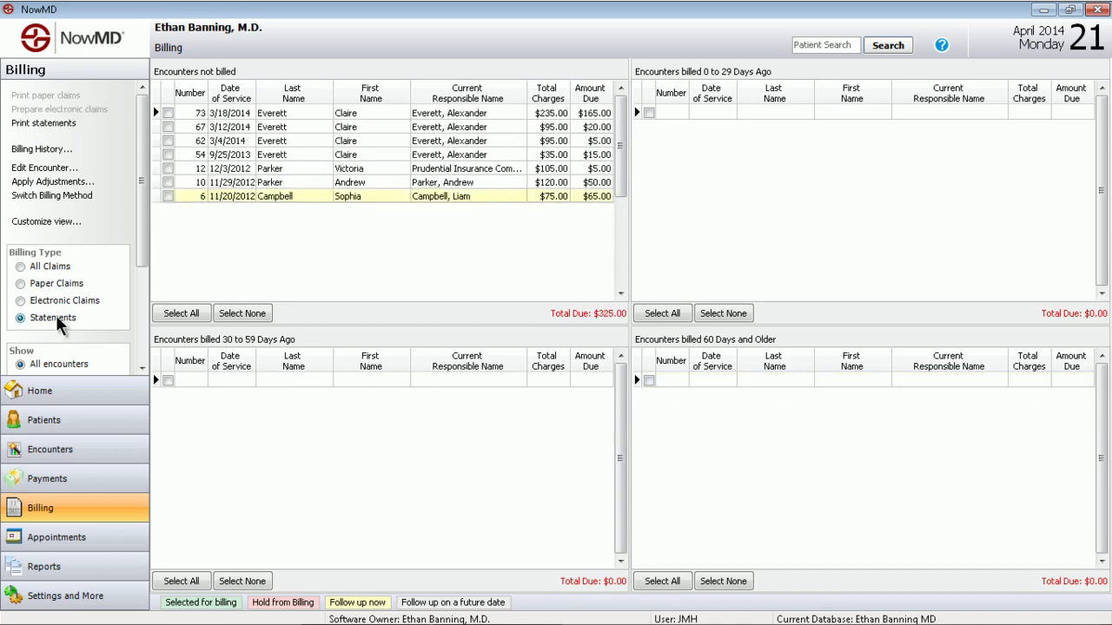
click(57, 262)
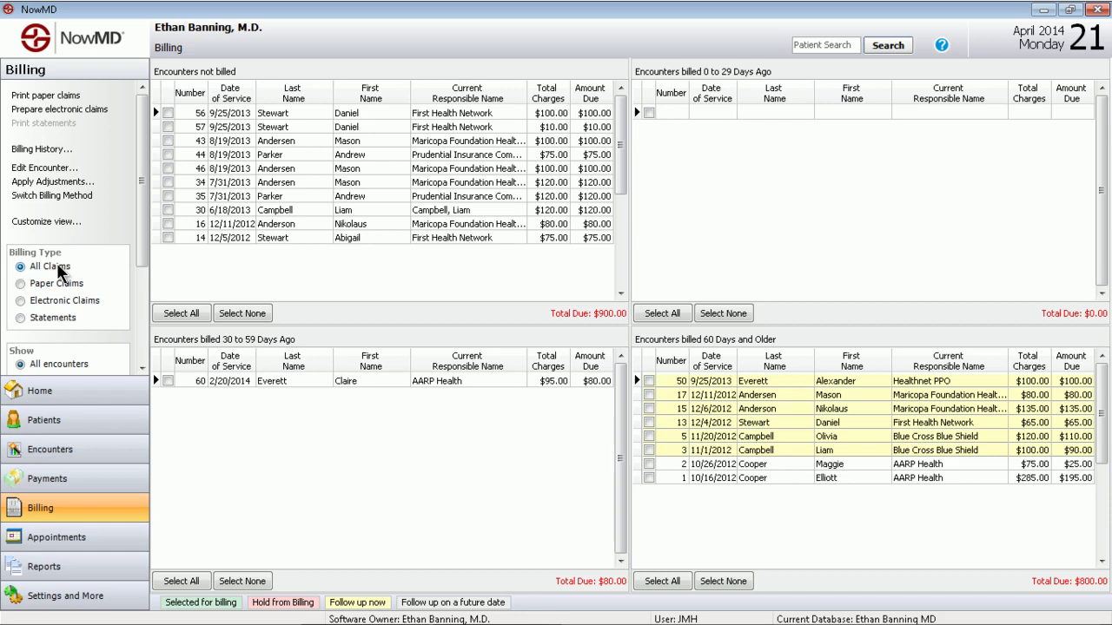
Select all encounters not billed for billing, and view the electronic claims preparation before cancelling it
click(174, 313)
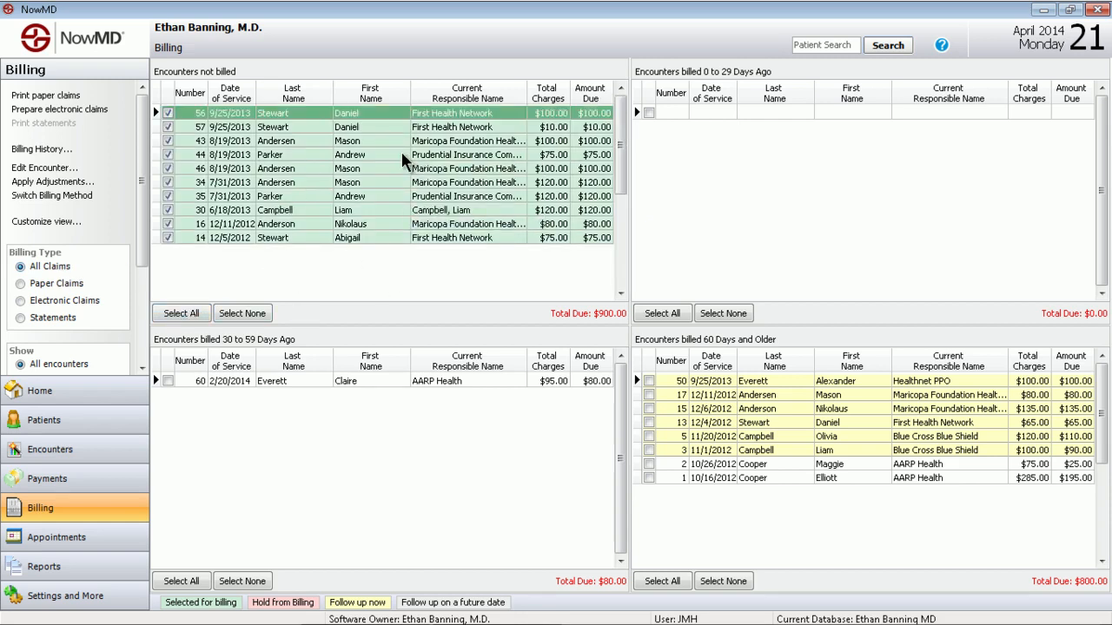
click(59, 109)
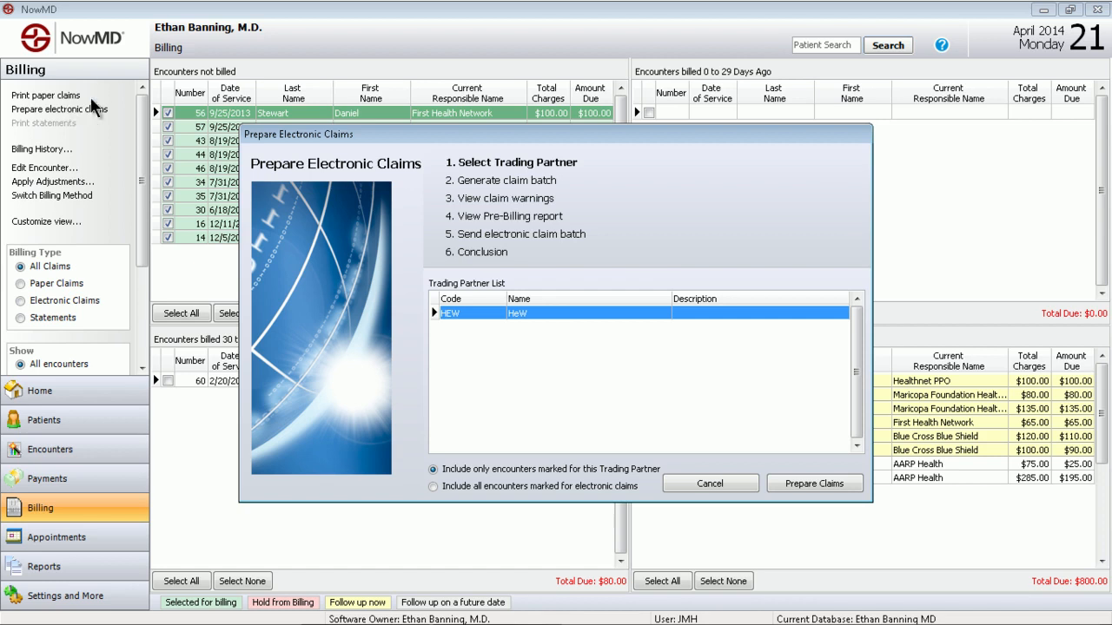
click(709, 484)
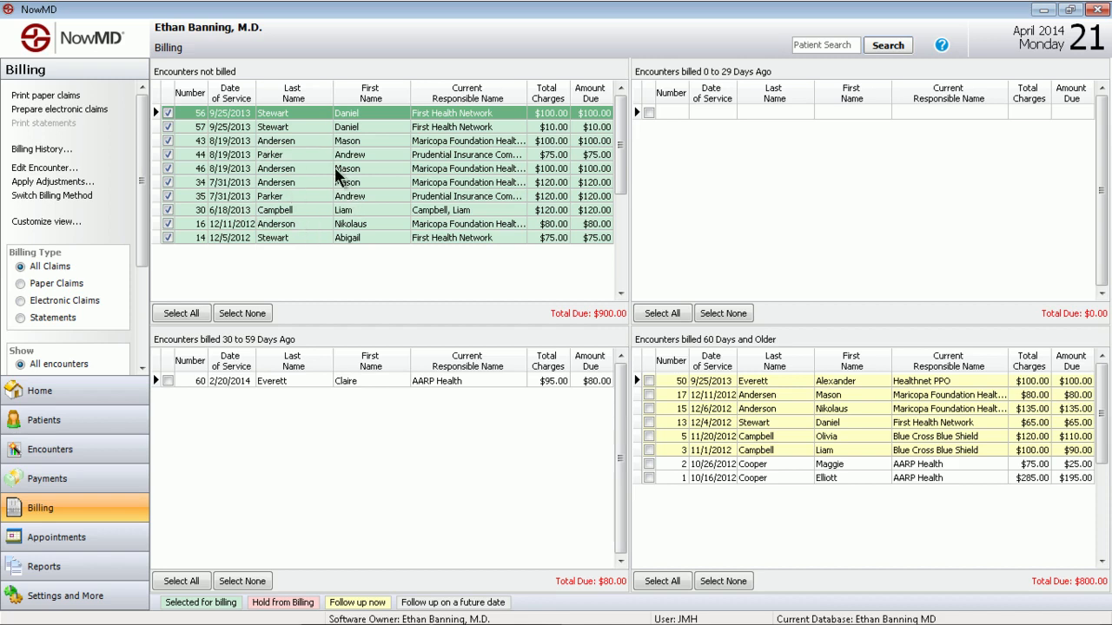
Go through the aging groups of already billed encounters, ending with those billed 60 days ago and older
click(752, 184)
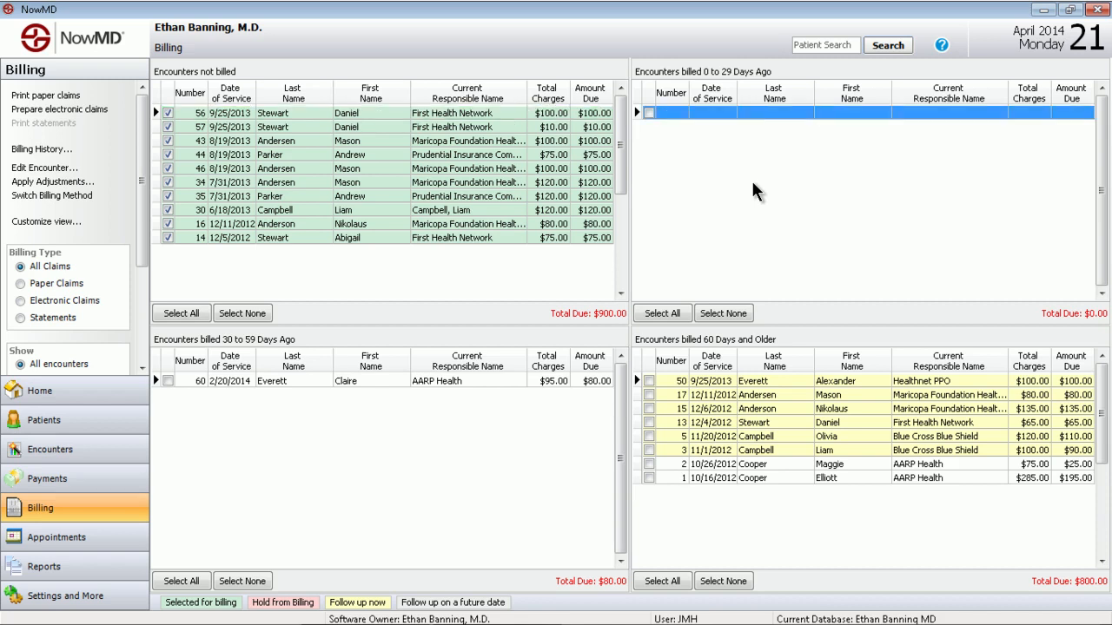
click(509, 458)
click(860, 535)
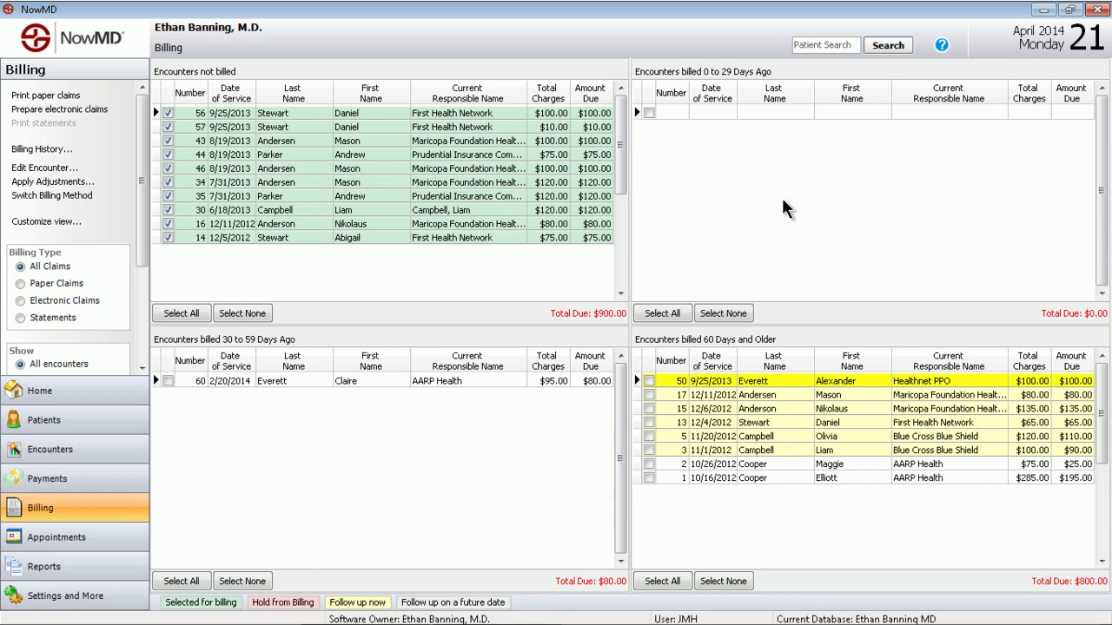
click(323, 425)
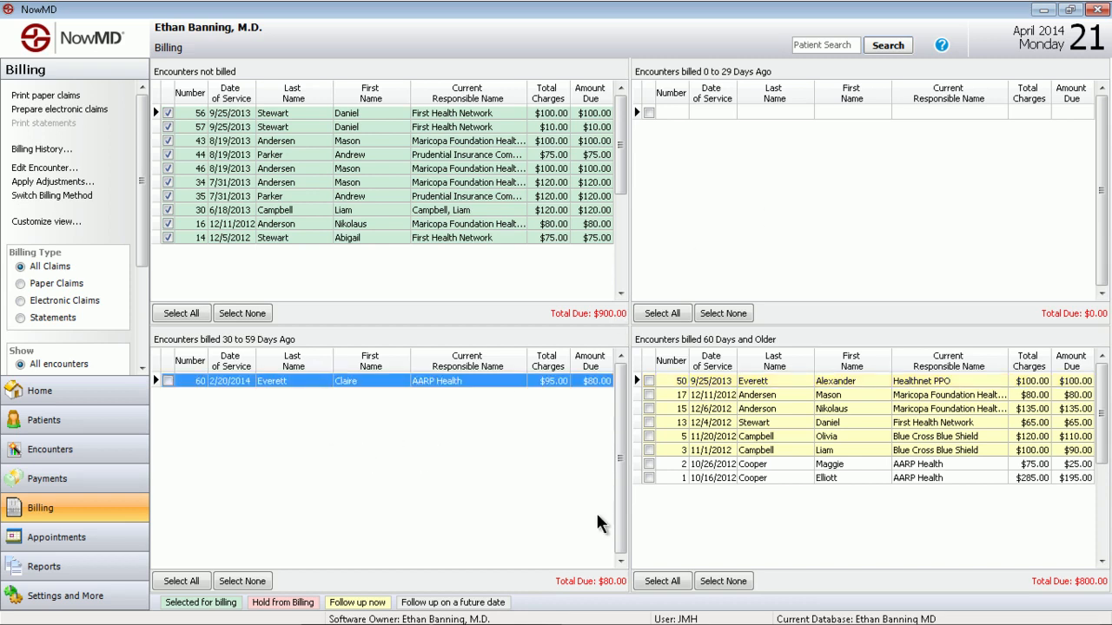
click(782, 512)
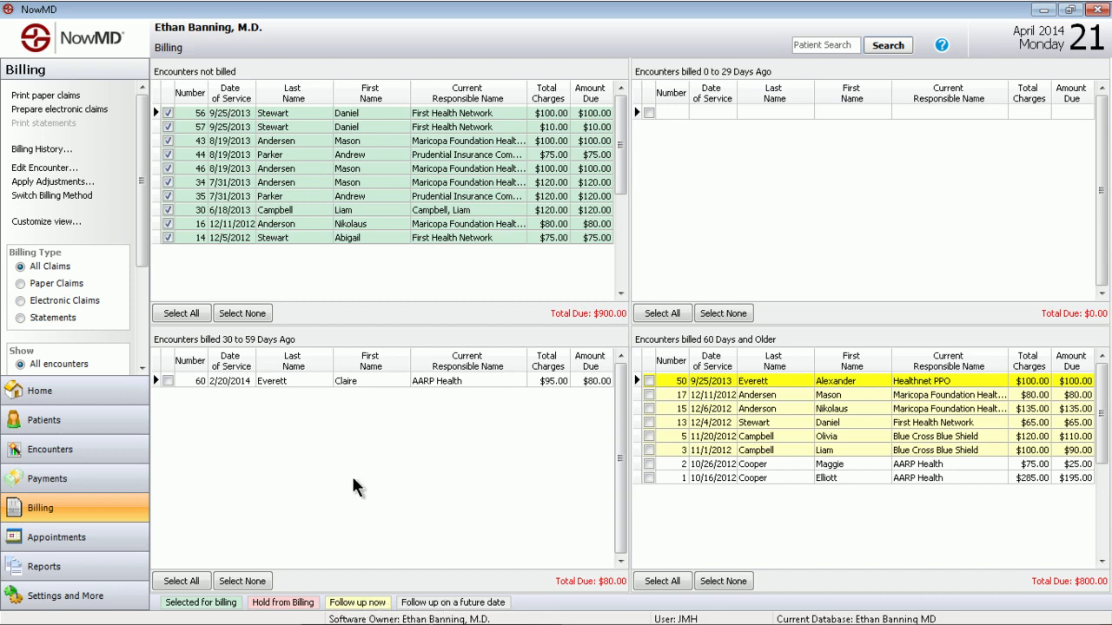
Open the encounter billed 30 to 59 days ago and view its procedures and diagnosis and its claim information
double_click(372, 382)
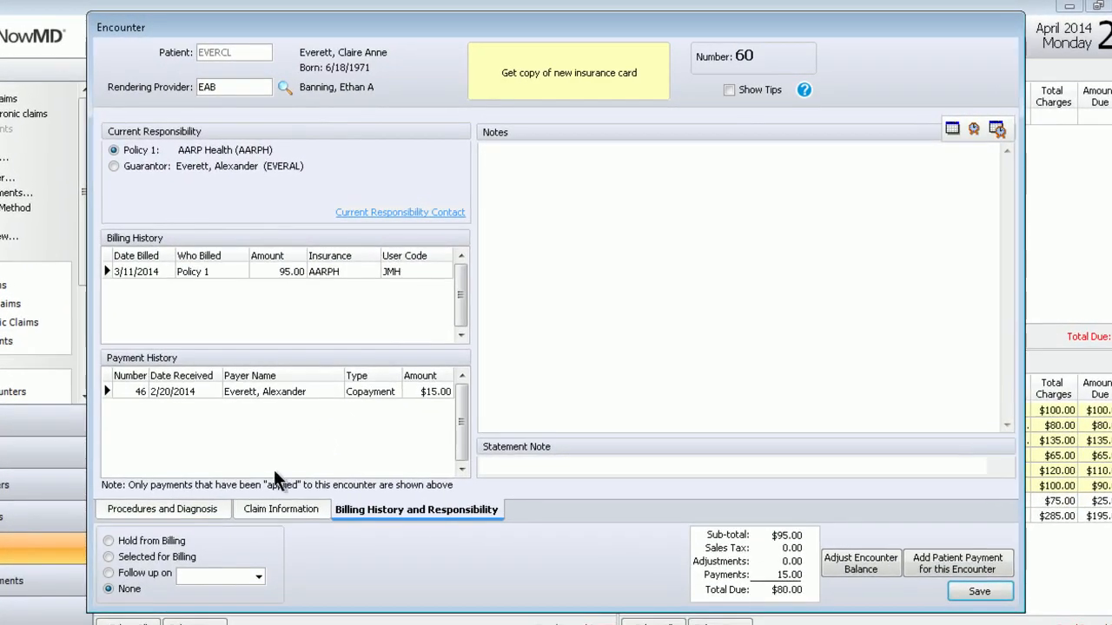
click(214, 501)
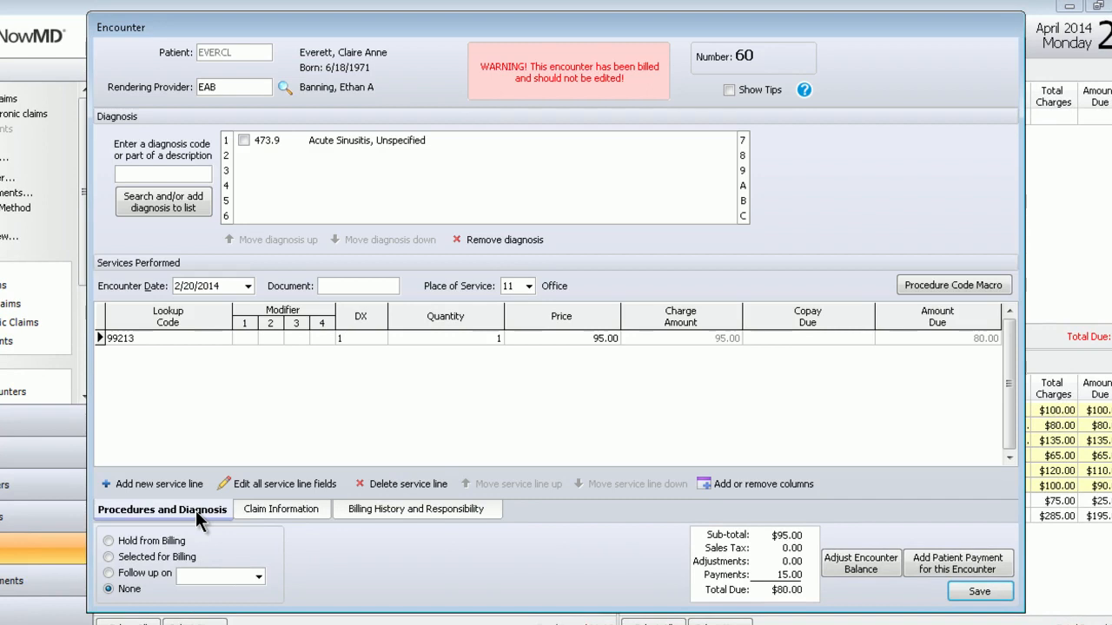
click(275, 511)
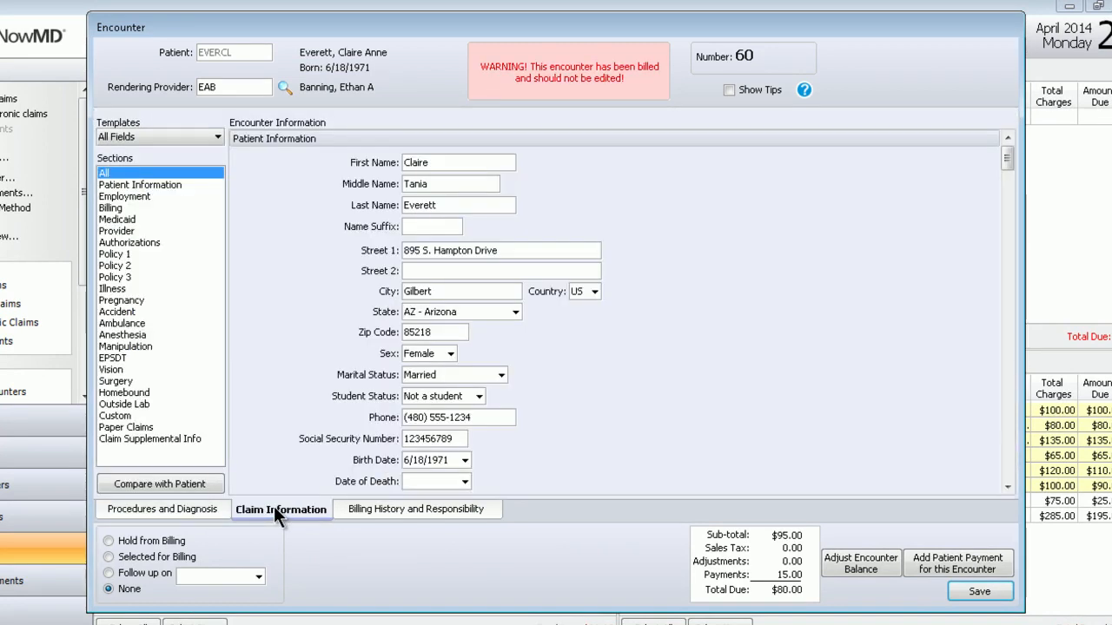
Review the encounter's billing history and responsibility, and view the current responsible insurer's contact details before closing them without changes
click(416, 510)
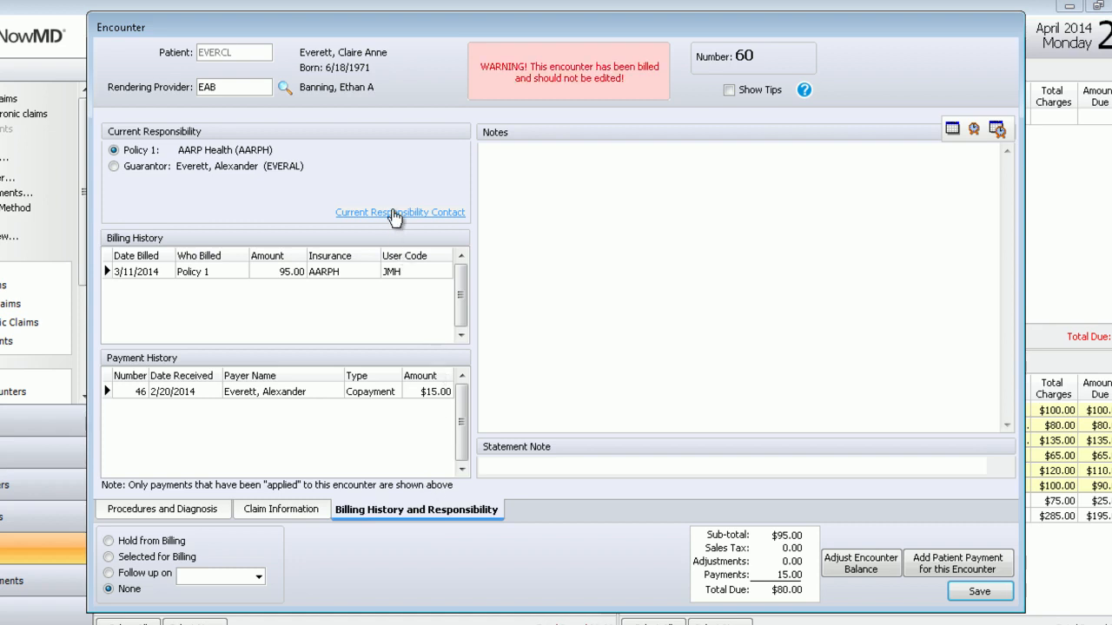
click(393, 215)
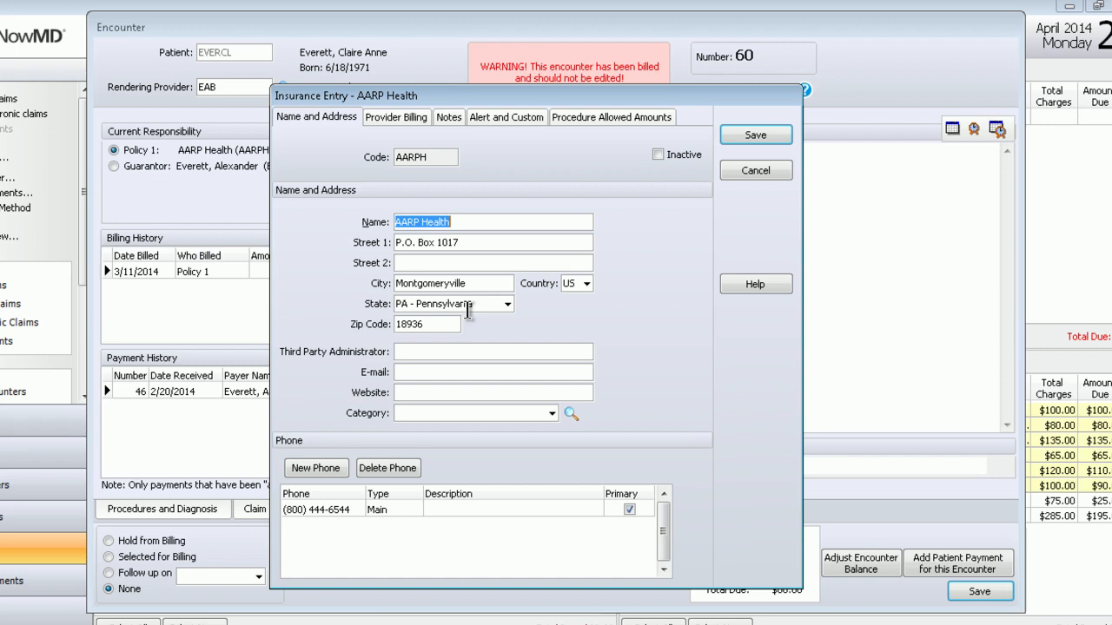
click(756, 170)
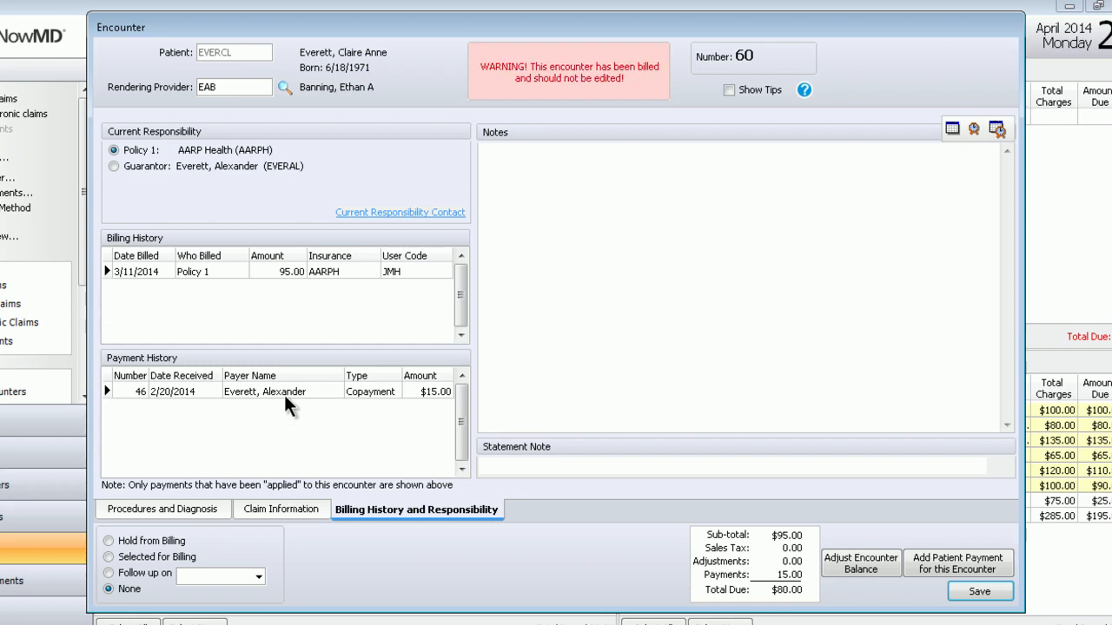
Add a date, time and user stamp to the encounter's notes and save the encounter
click(998, 128)
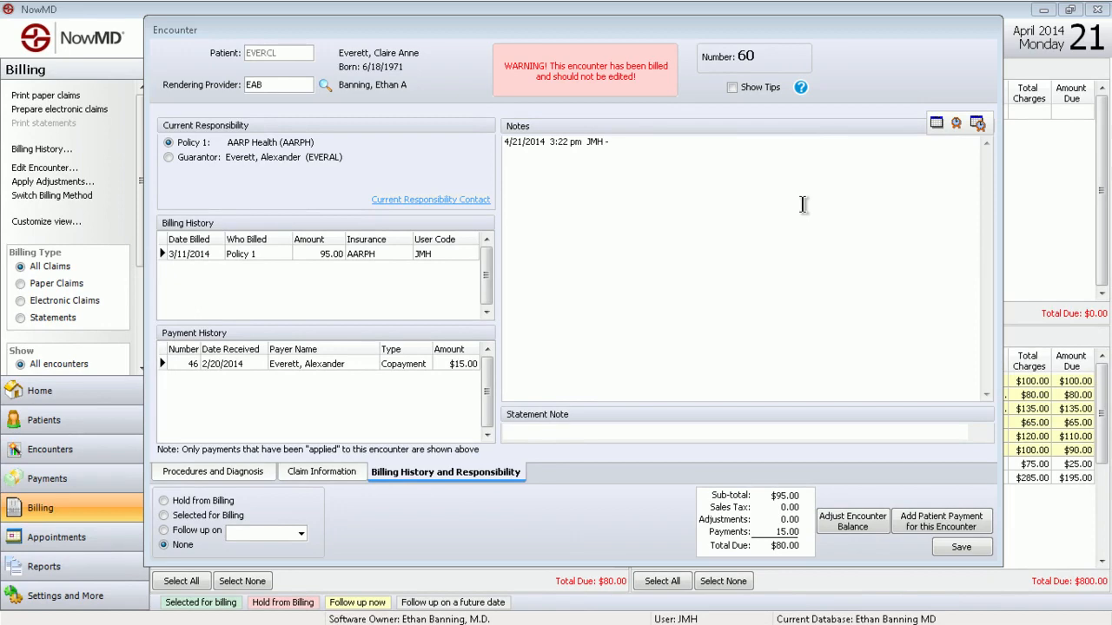
click(959, 546)
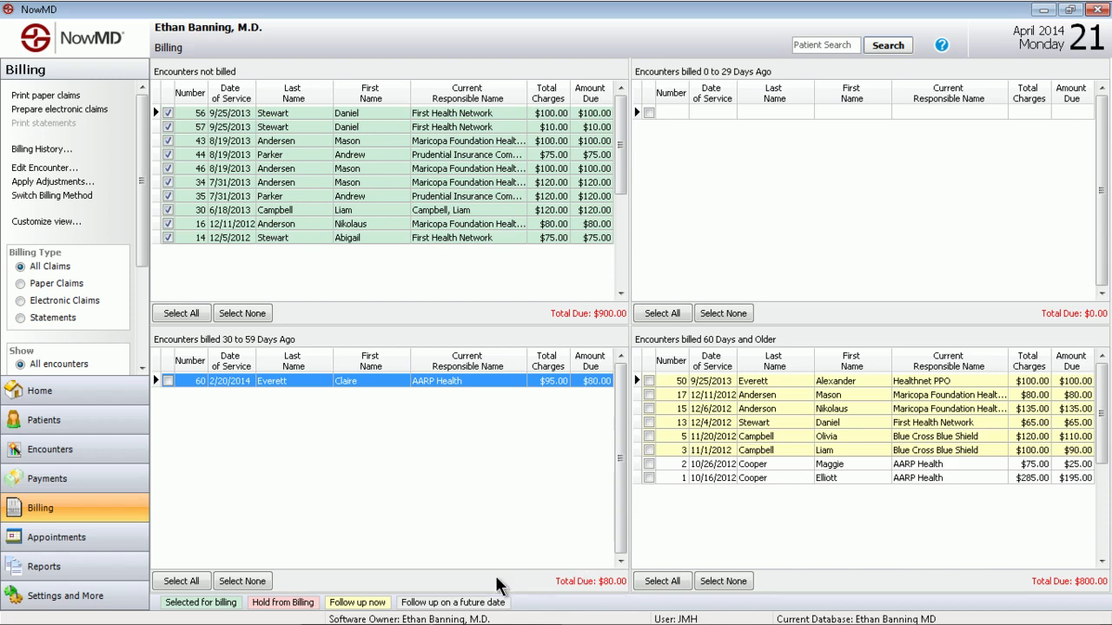
Open the appointment schedule, look at the Monday and Tuesday morning illness blocks, and view the available calendar views, keeping Work Week
click(68, 545)
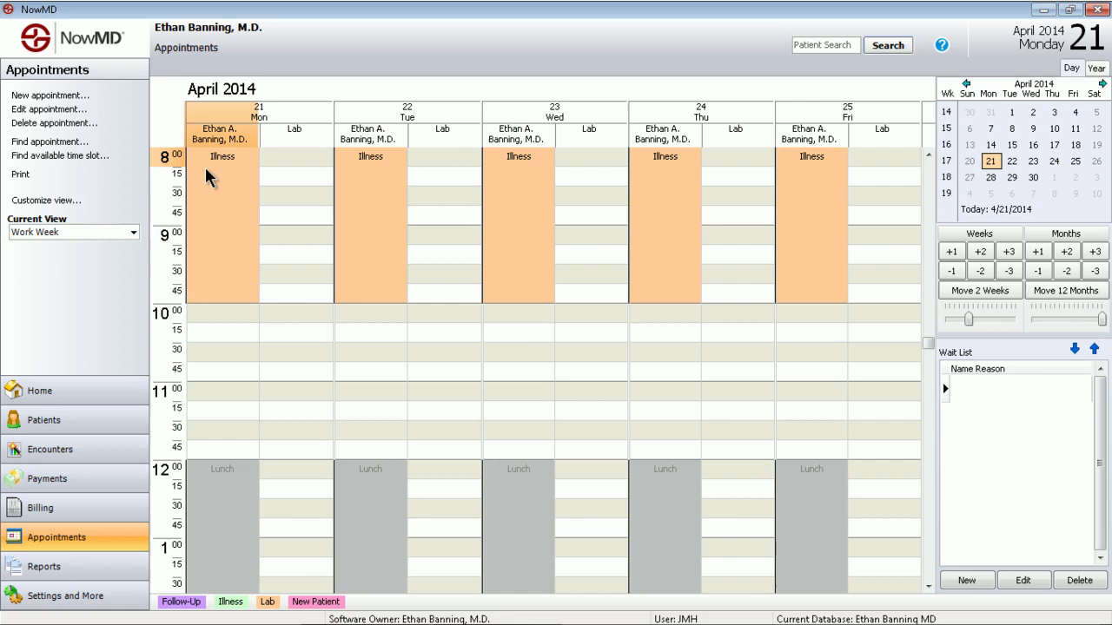
click(215, 209)
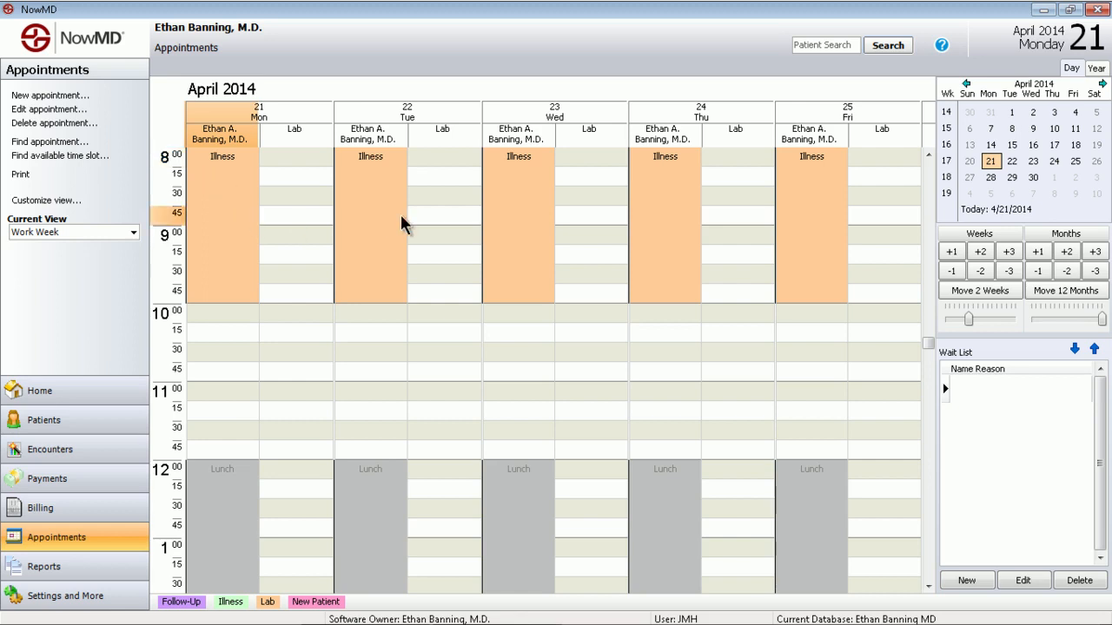
click(373, 219)
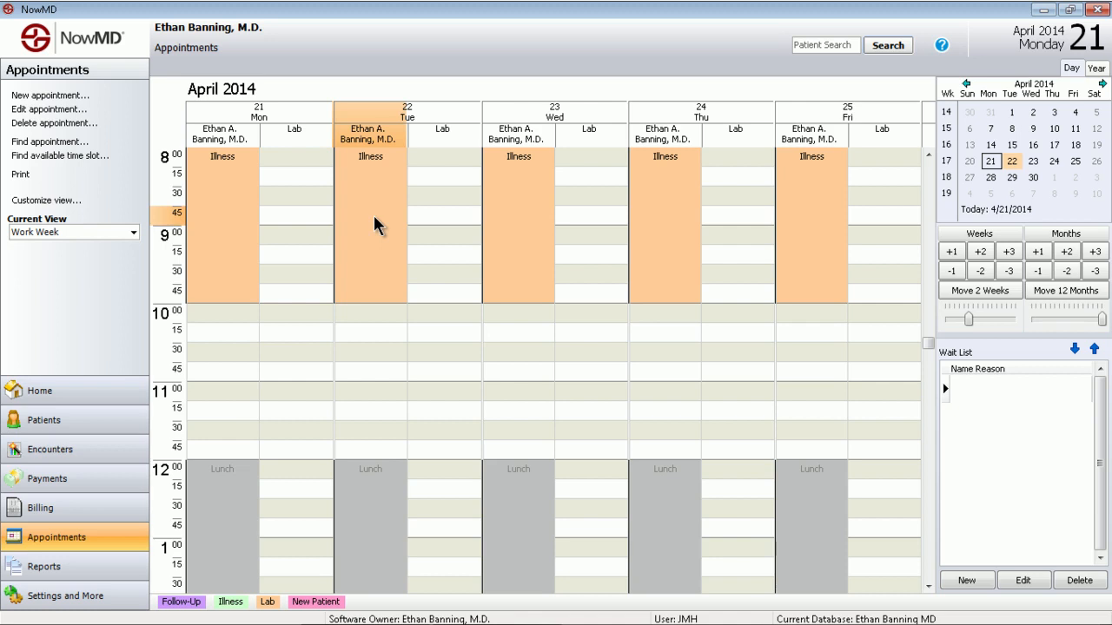
click(132, 235)
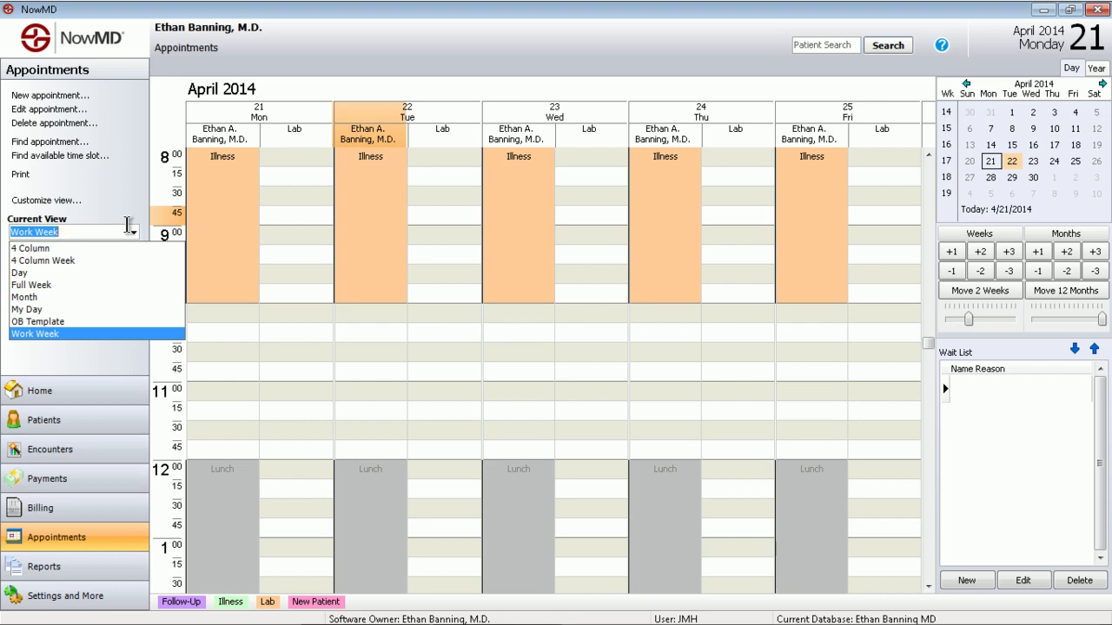
click(346, 339)
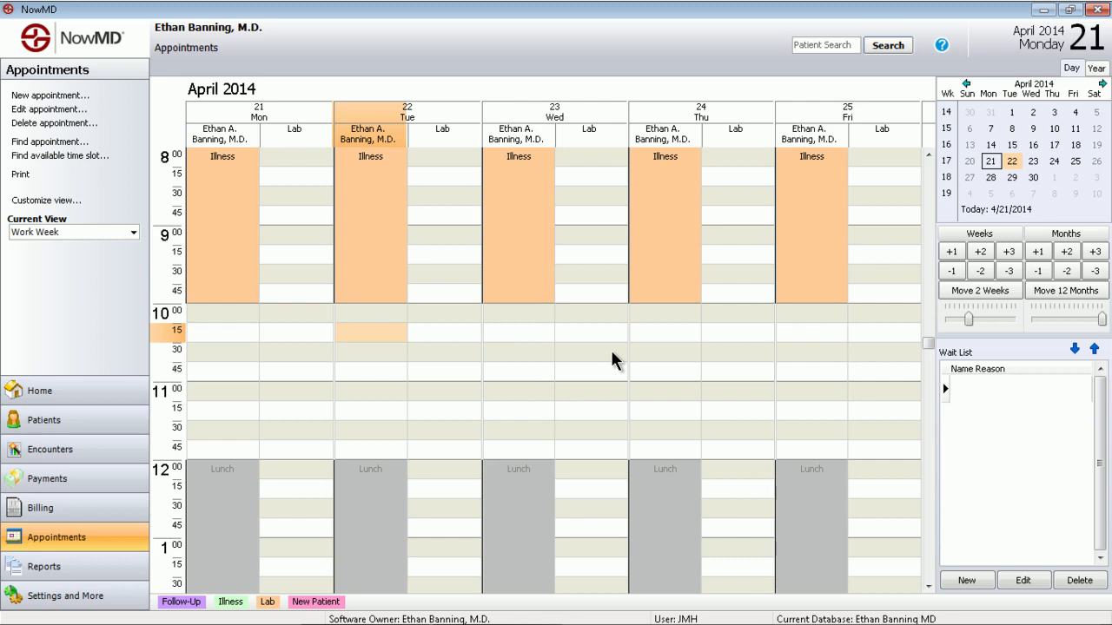
Open a new appointment entry for Monday, April 21 at 10:15 am, view the reasons for visit, and cancel the entry
click(233, 336)
right_click(231, 334)
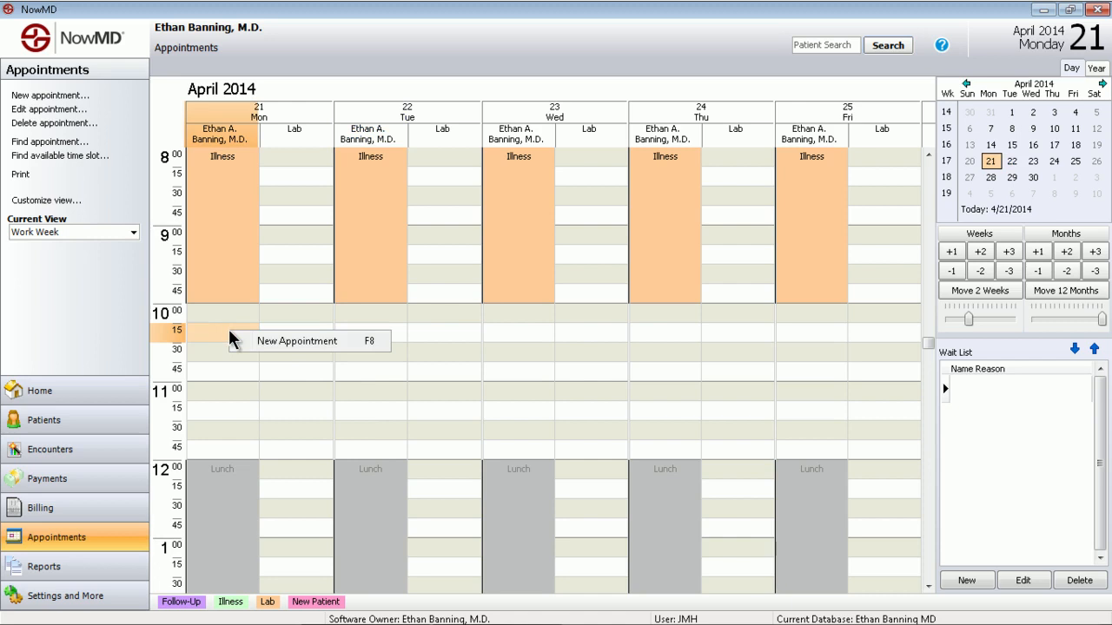
click(289, 343)
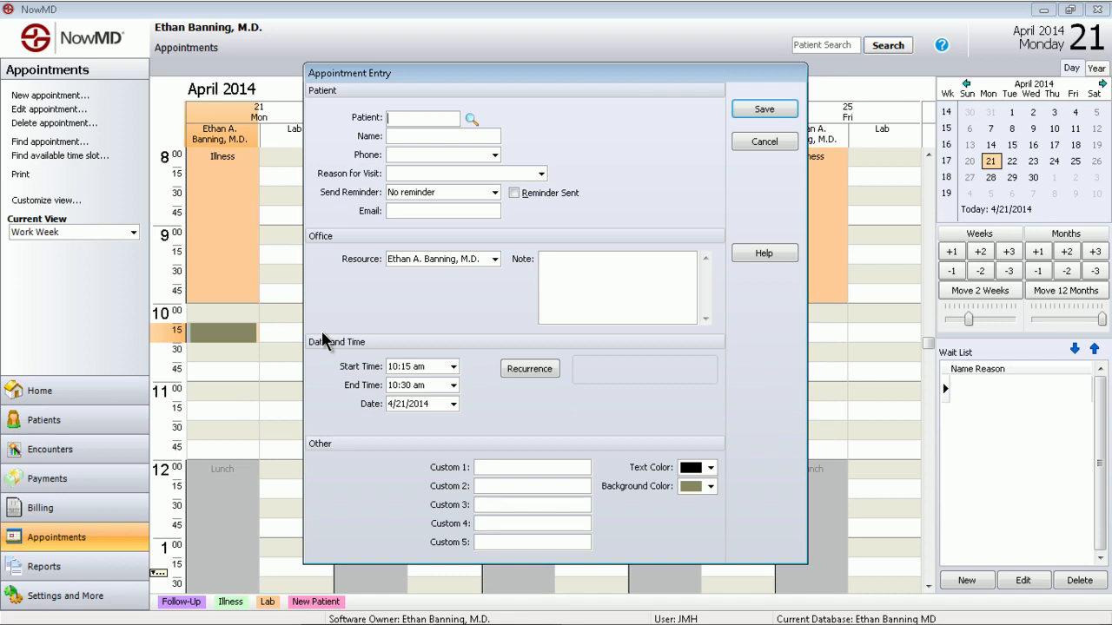
click(541, 174)
click(604, 165)
click(746, 146)
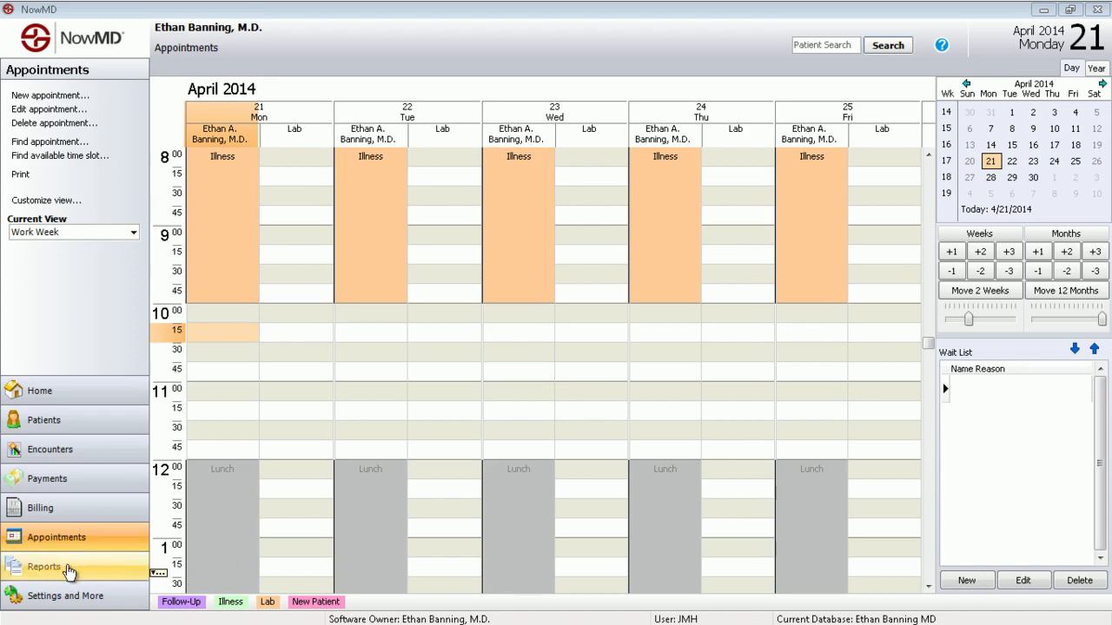
View the list of all reports and the Settings and More overview, and return to the home area
click(69, 570)
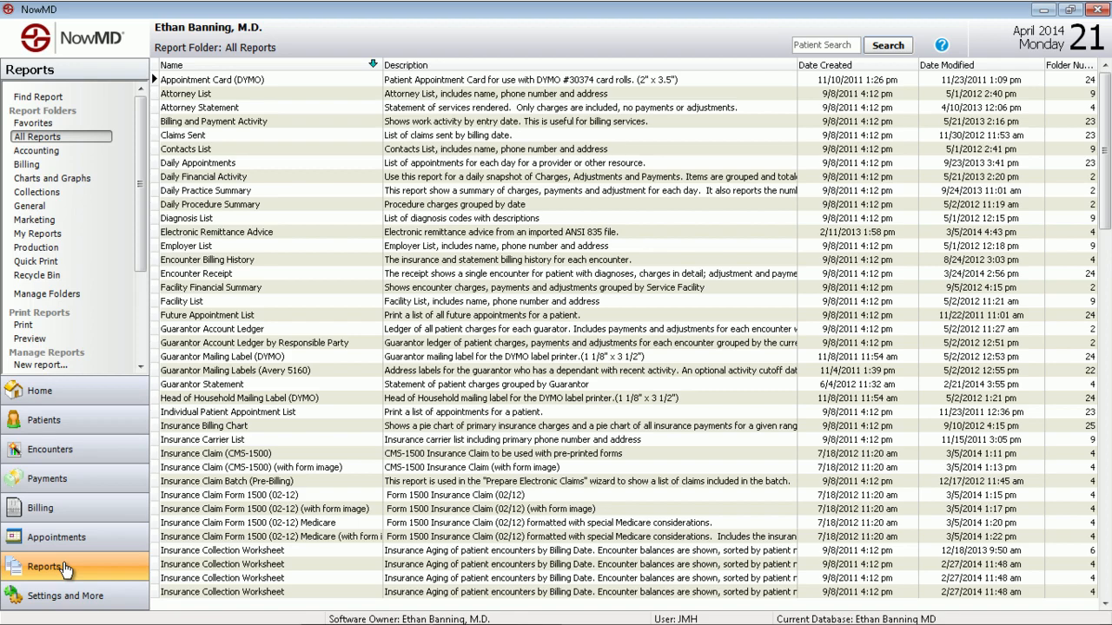
click(89, 603)
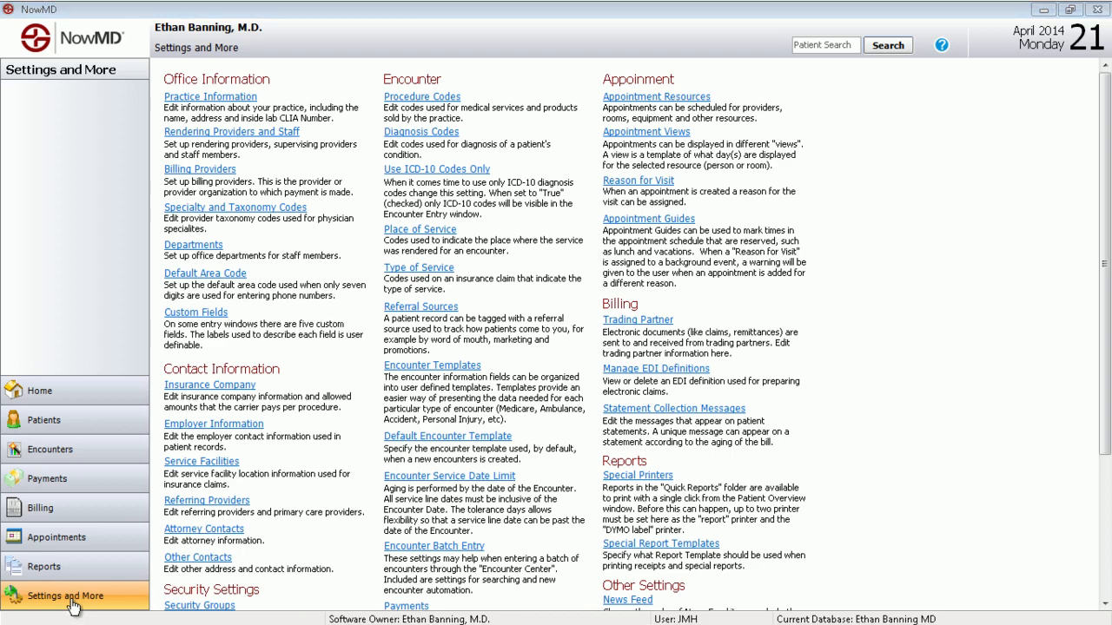
click(77, 395)
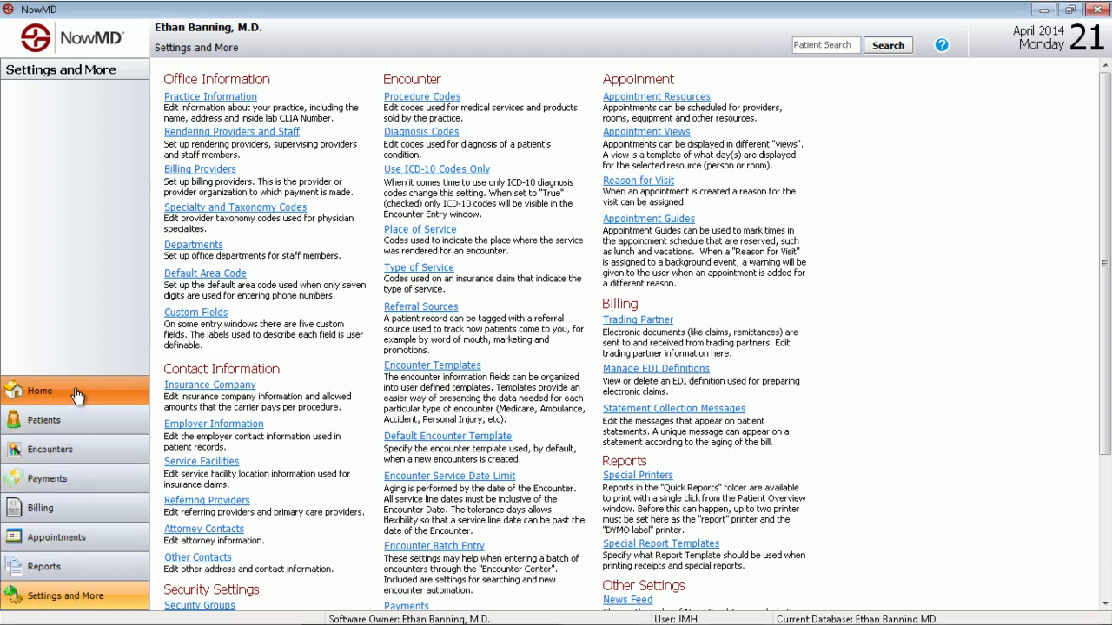